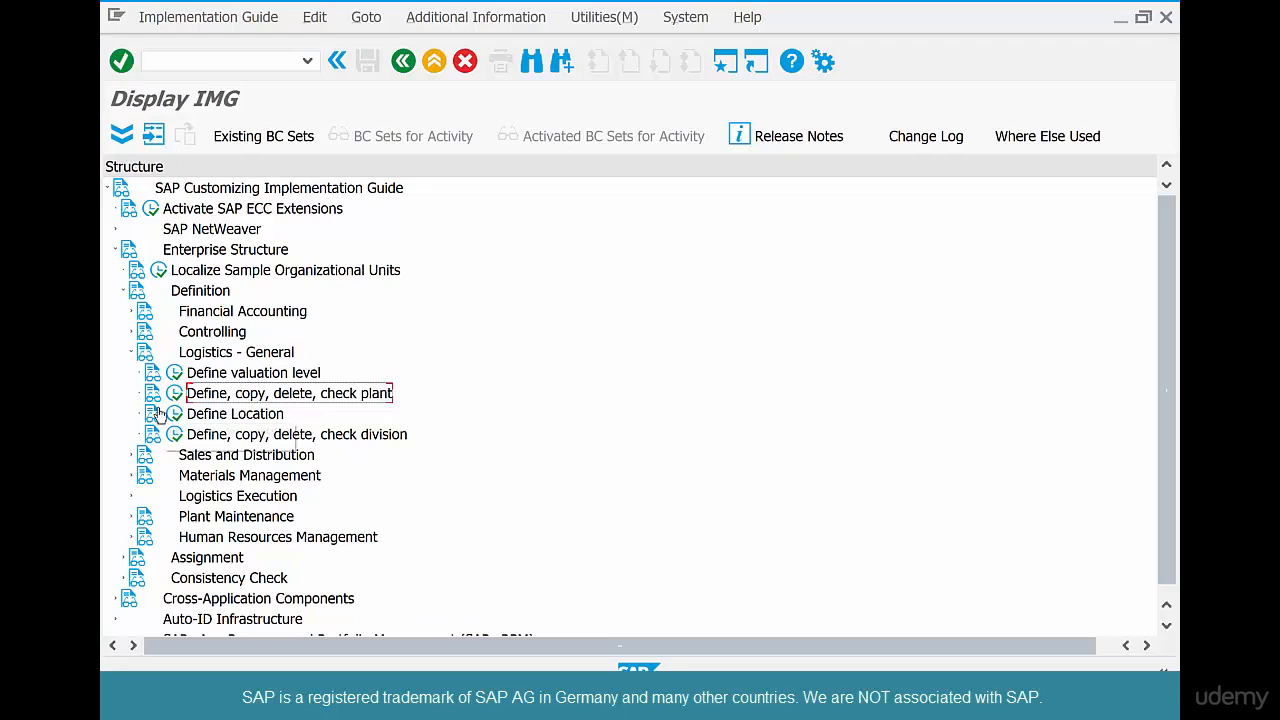
Start copying plant CHI1 to plant SFO1 through the Copy, delete, check plant activity
click(173, 393)
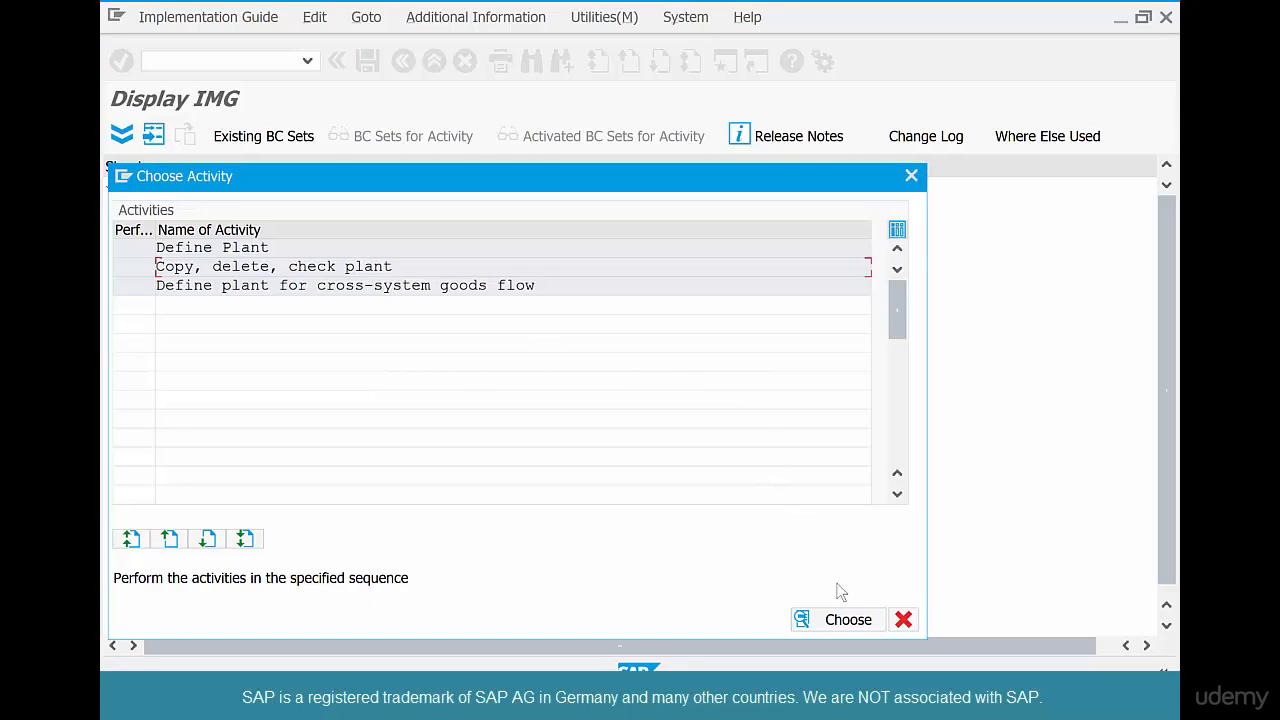
click(840, 624)
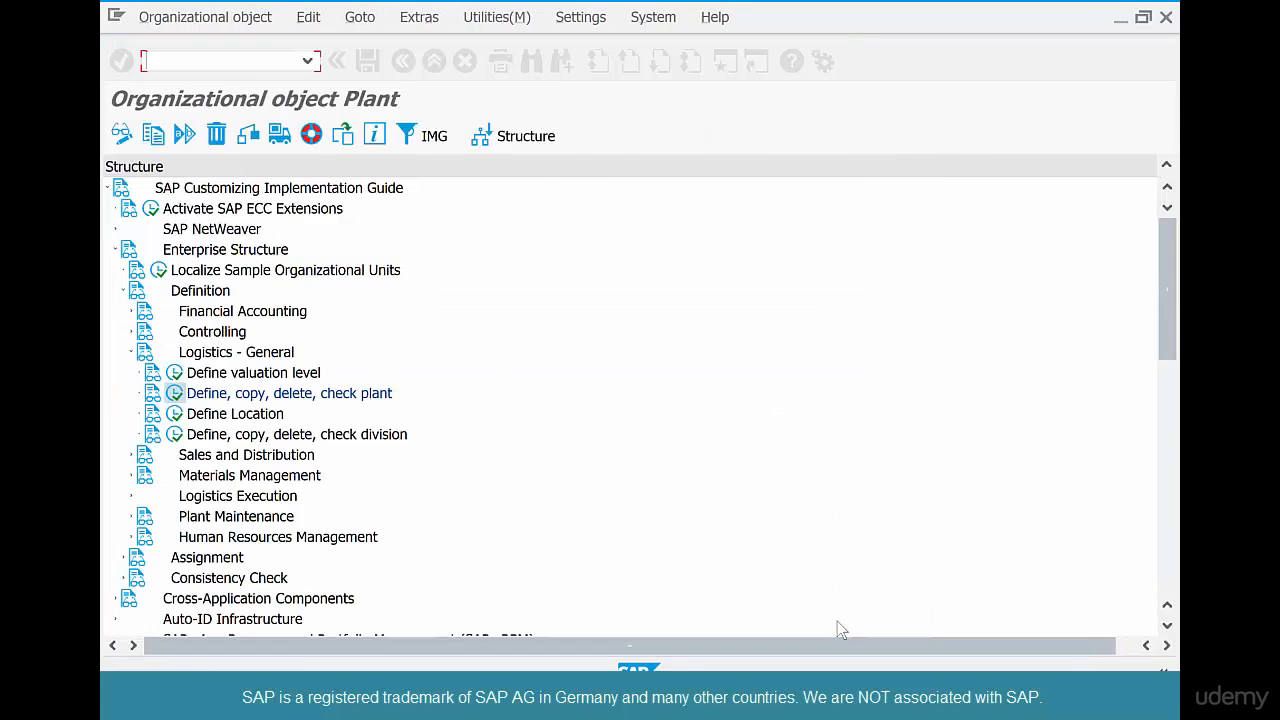
click(152, 135)
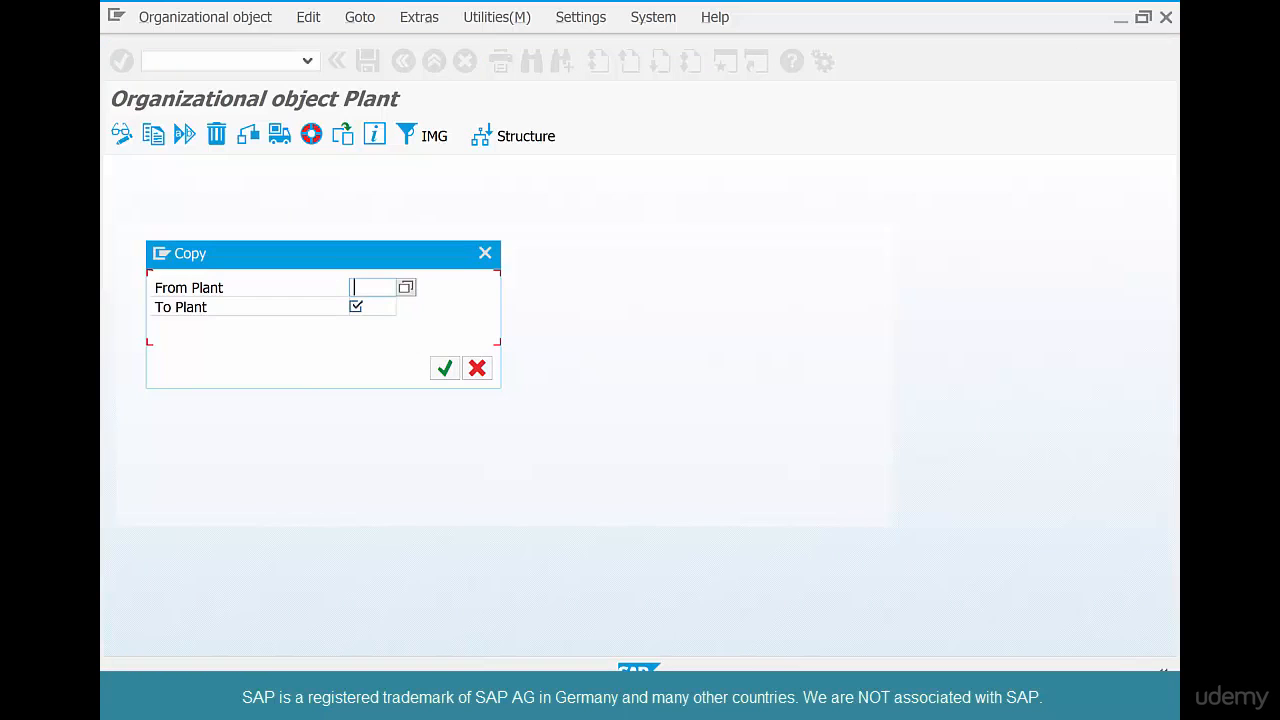
text(chi)
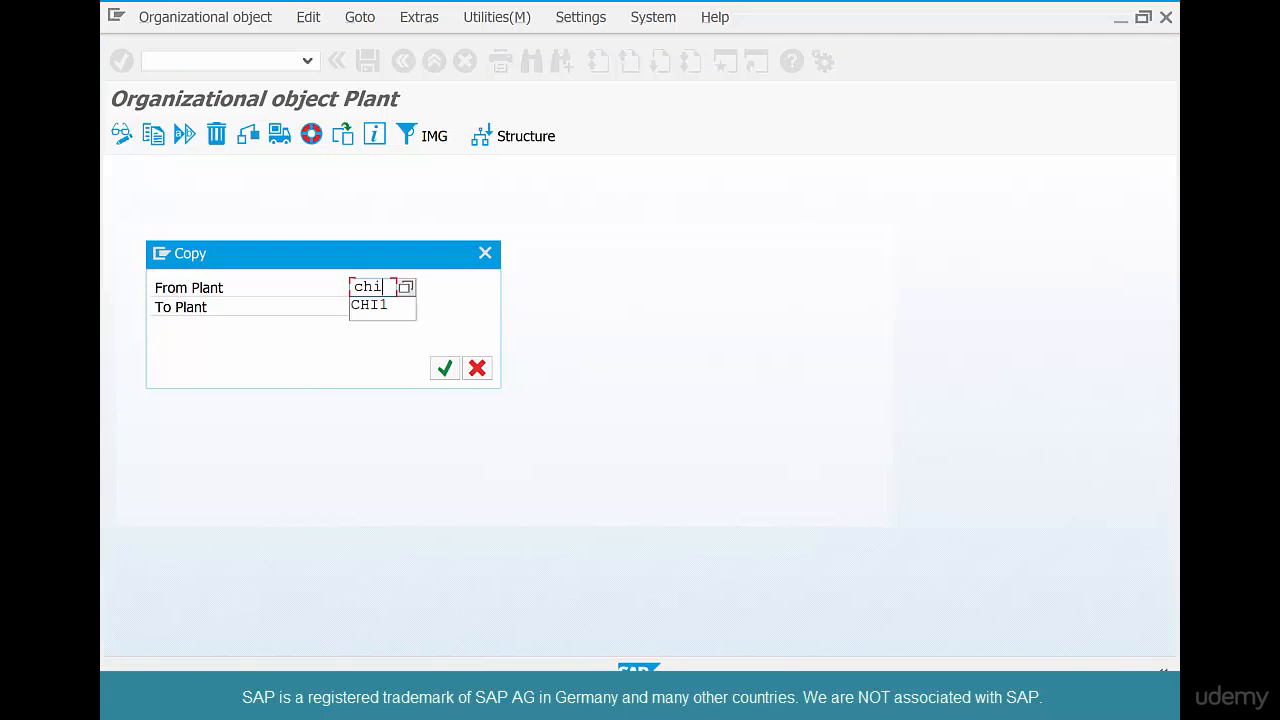
text(1)
key(Tab)
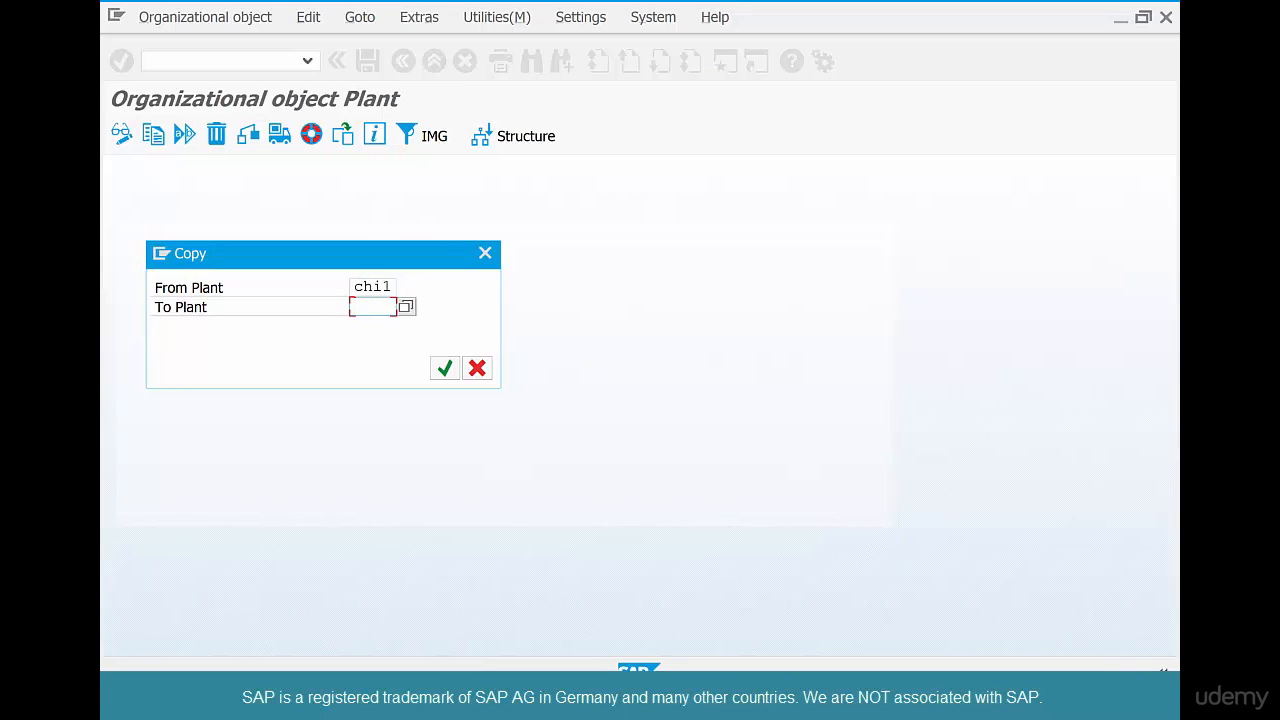
text(sfo1)
click(447, 369)
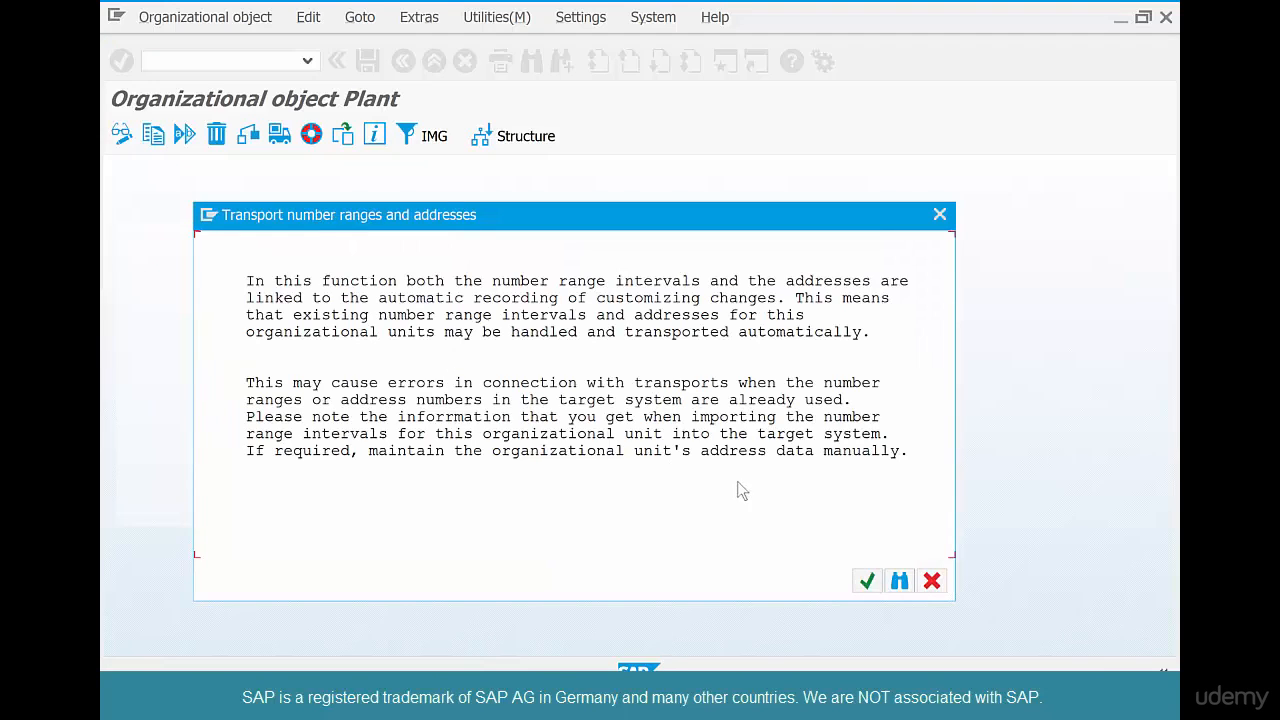
Accept the transport of number ranges and addresses to complete the plant copy, and return to the IMG structure
click(864, 580)
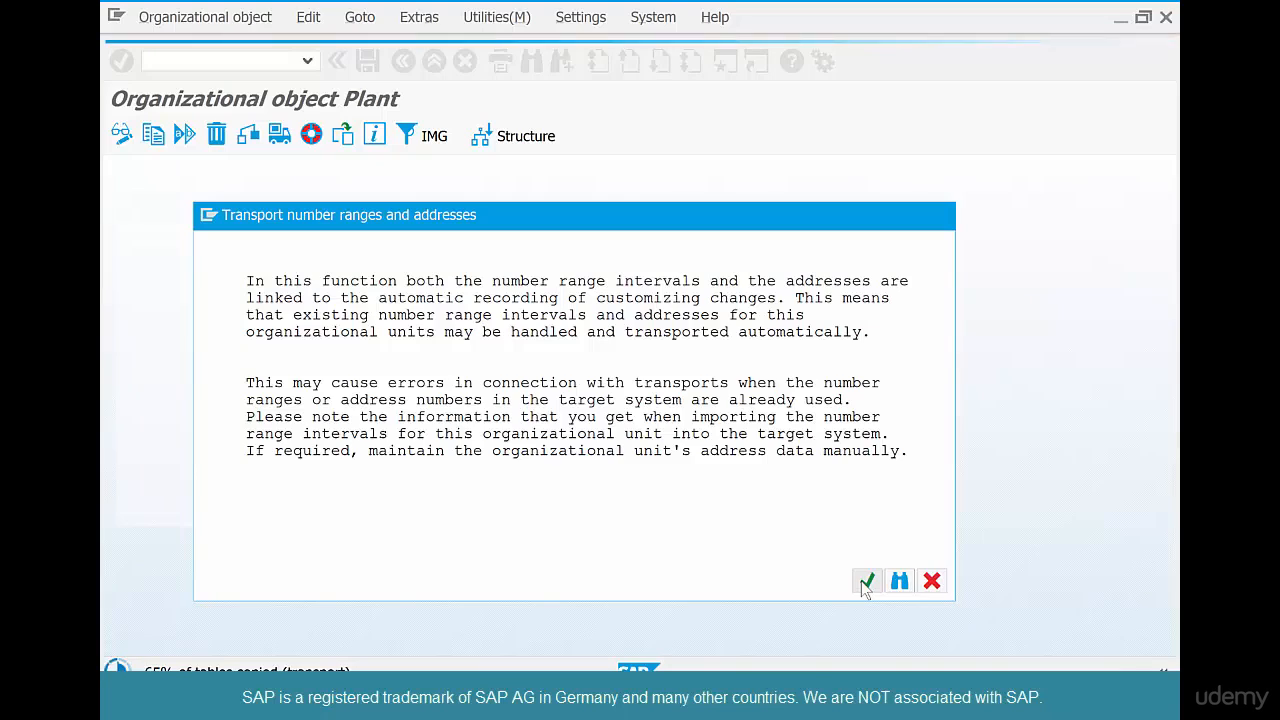
click(866, 581)
click(501, 335)
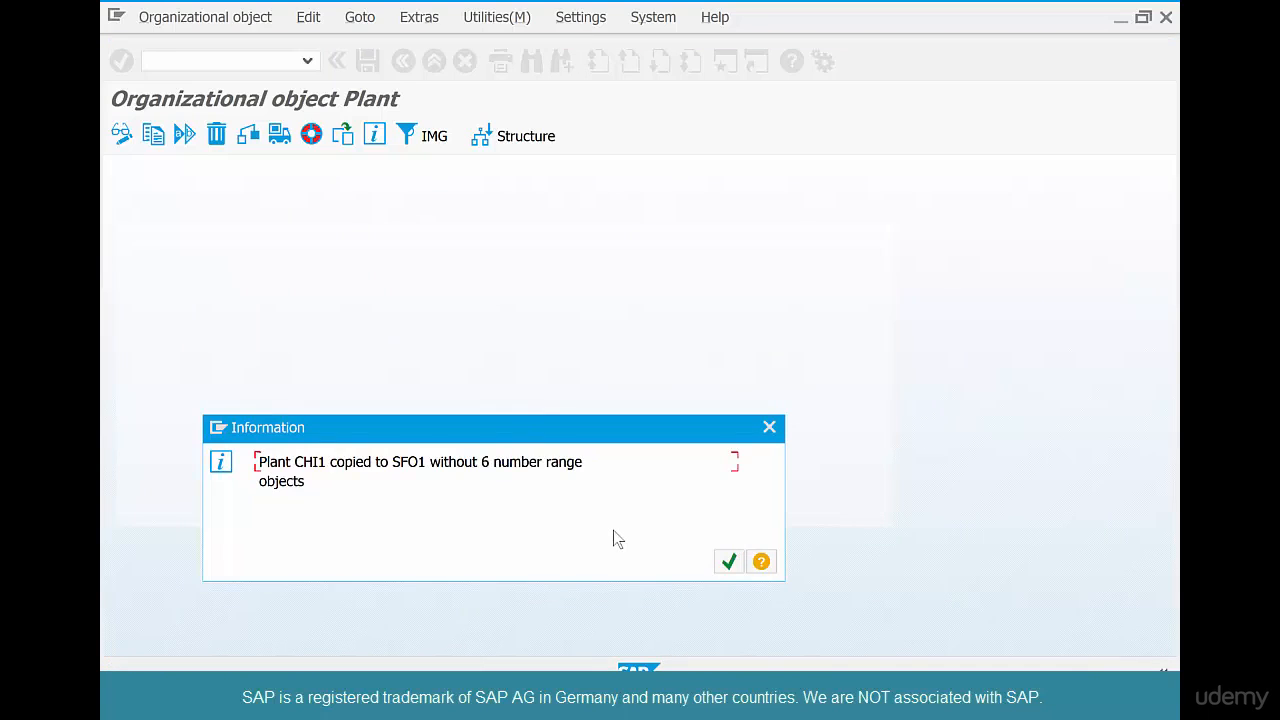
click(727, 563)
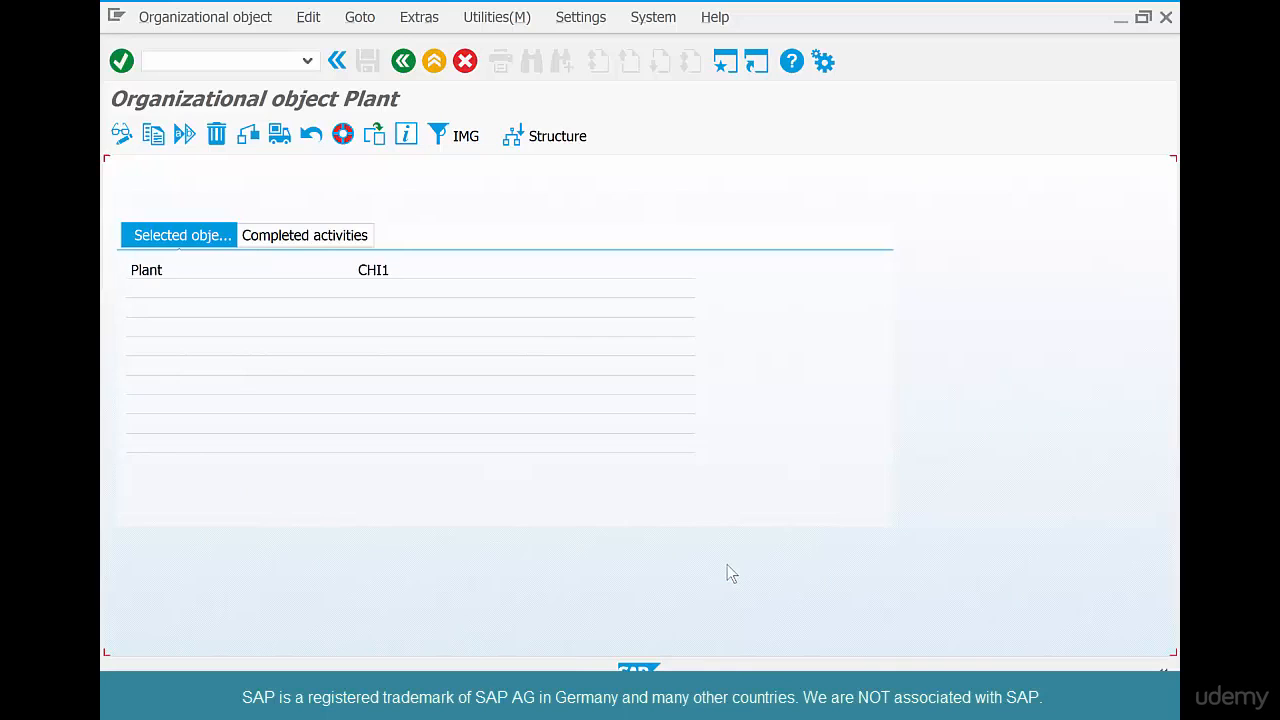
click(409, 69)
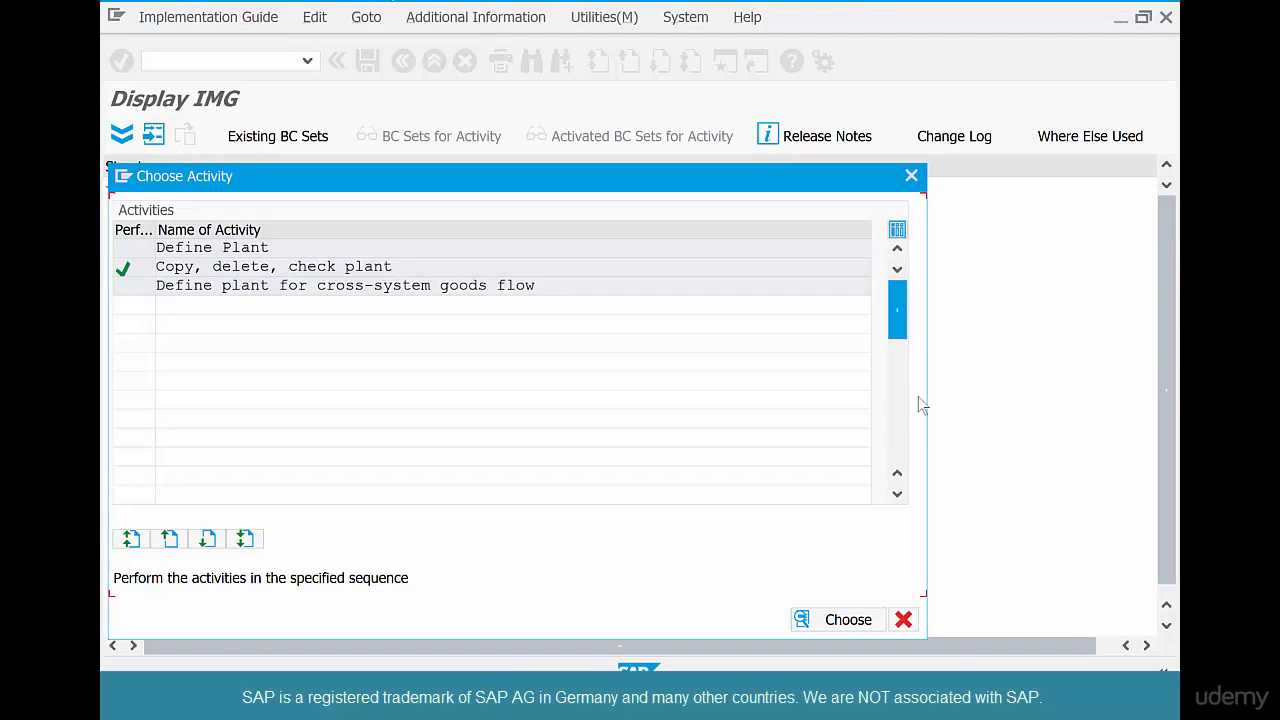
click(905, 621)
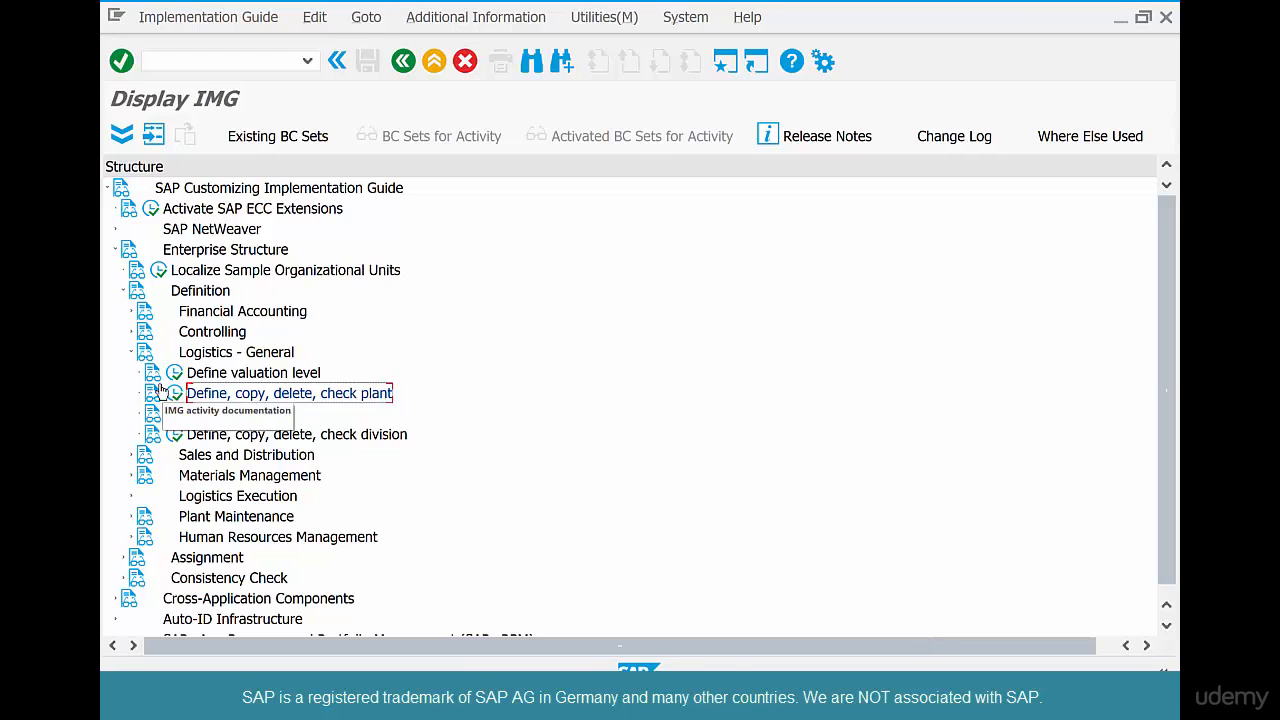
Open the Assign plant to company code activity under Enterprise Structure, Assignment, Logistics - General
click(123, 291)
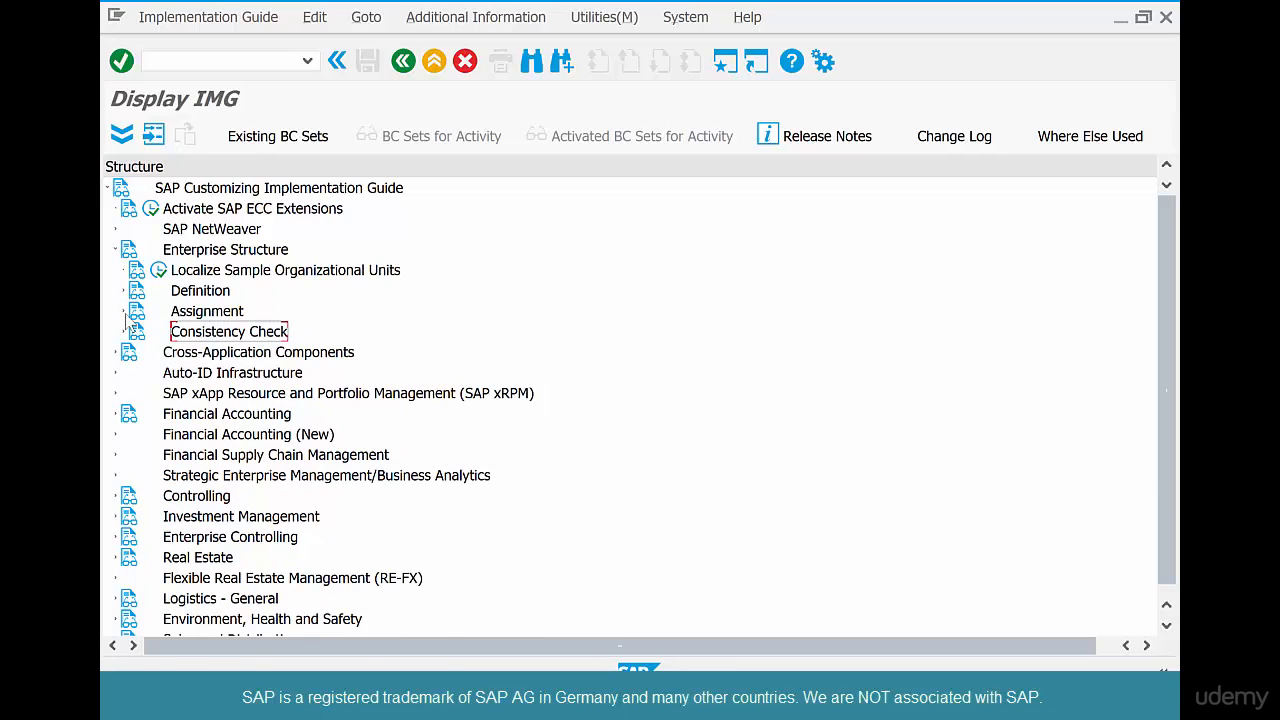
click(123, 312)
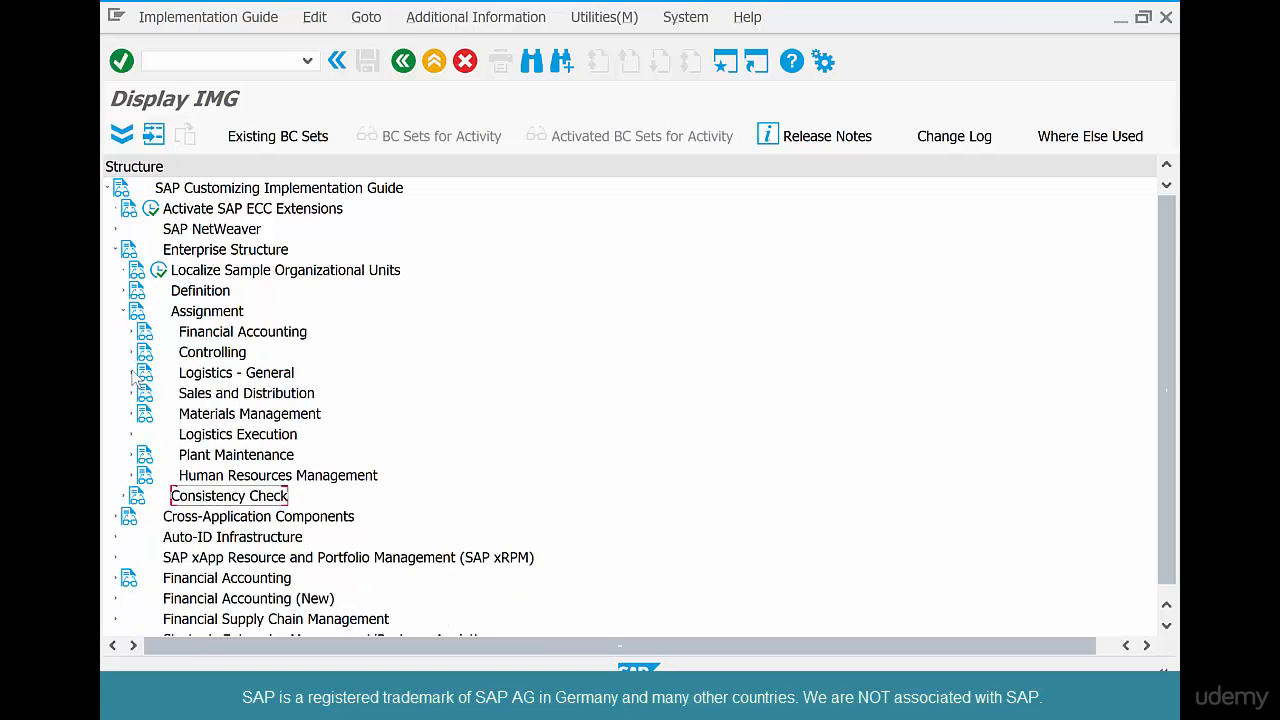
click(200, 313)
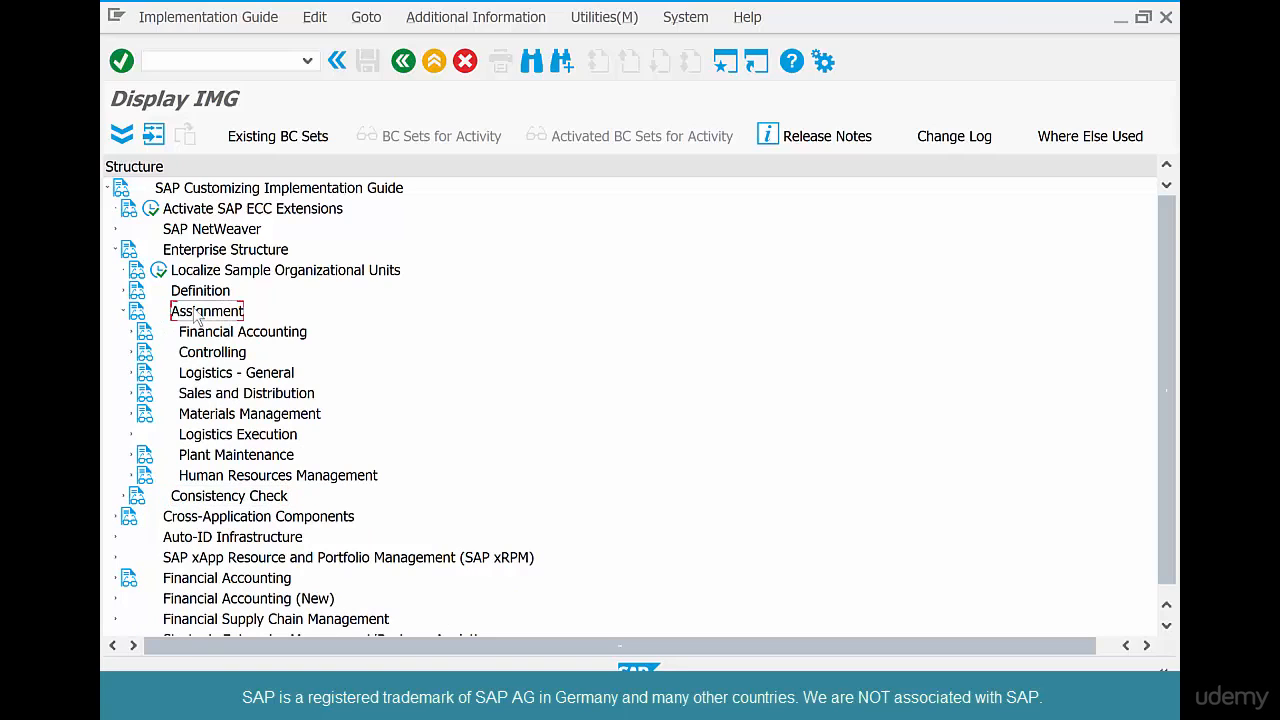
click(131, 372)
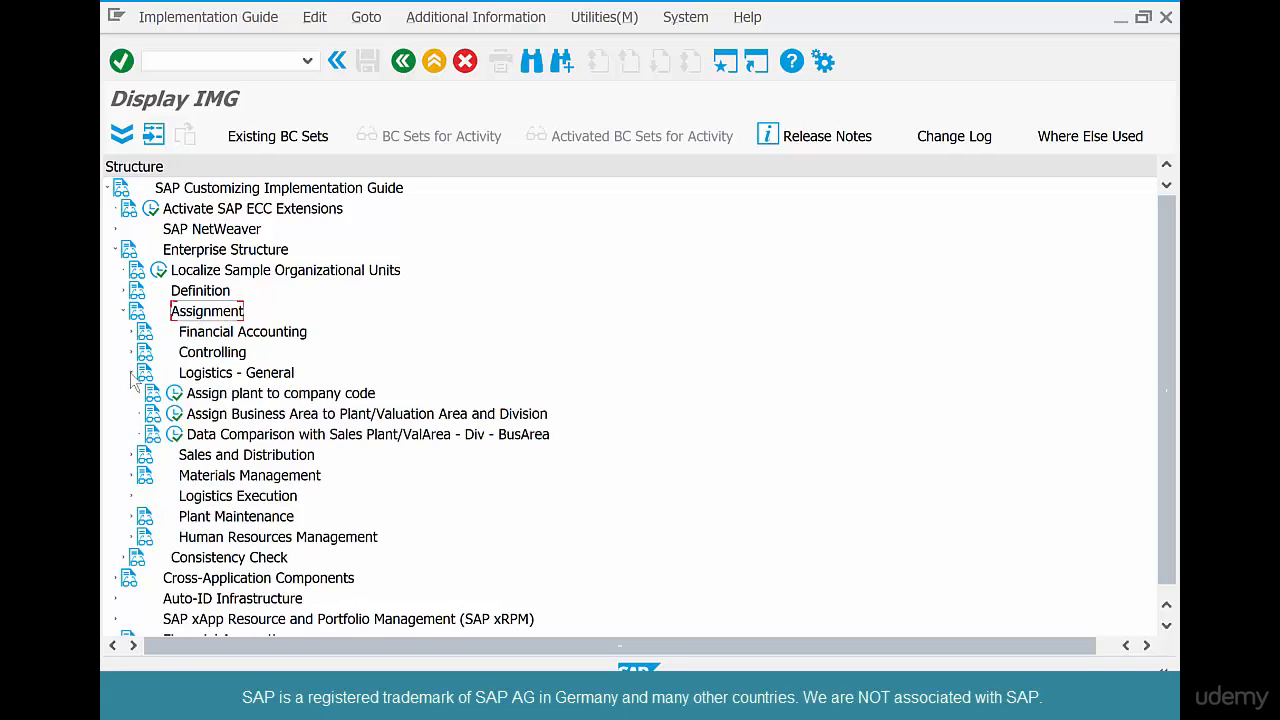
click(216, 396)
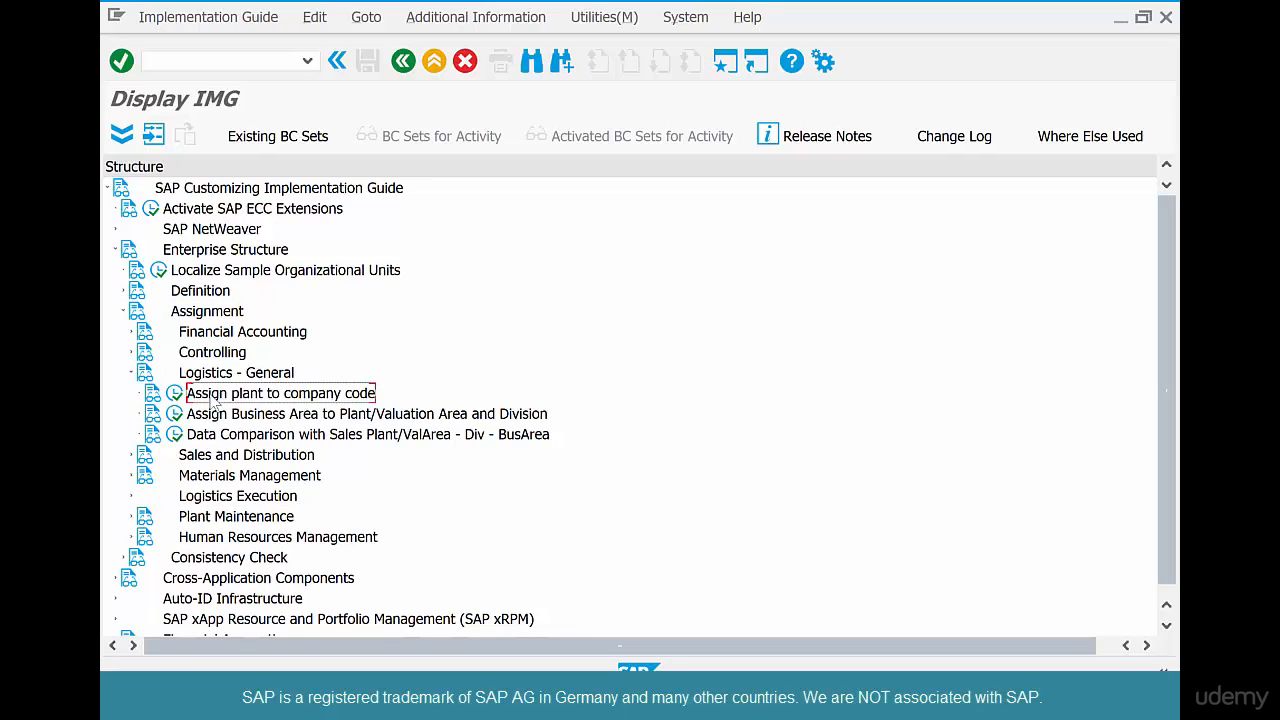
click(175, 394)
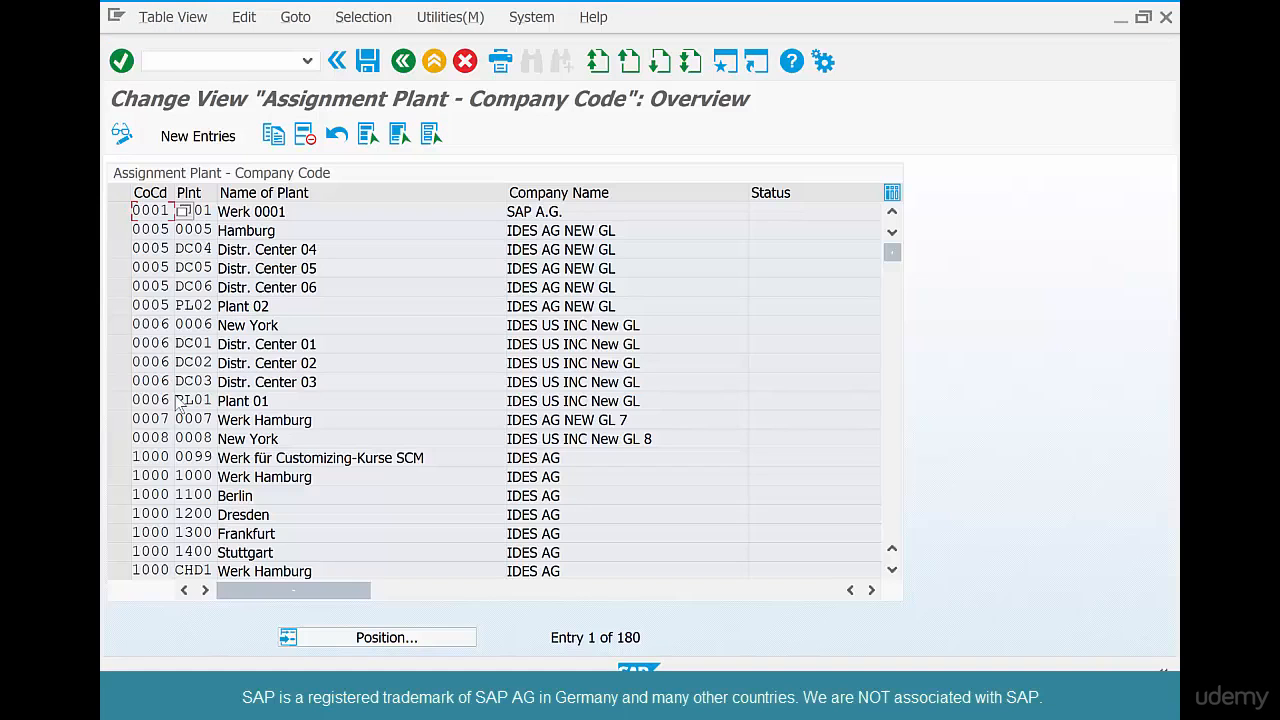
Try to locate plant SFO1 by position in the plant to company code assignment list
click(402, 638)
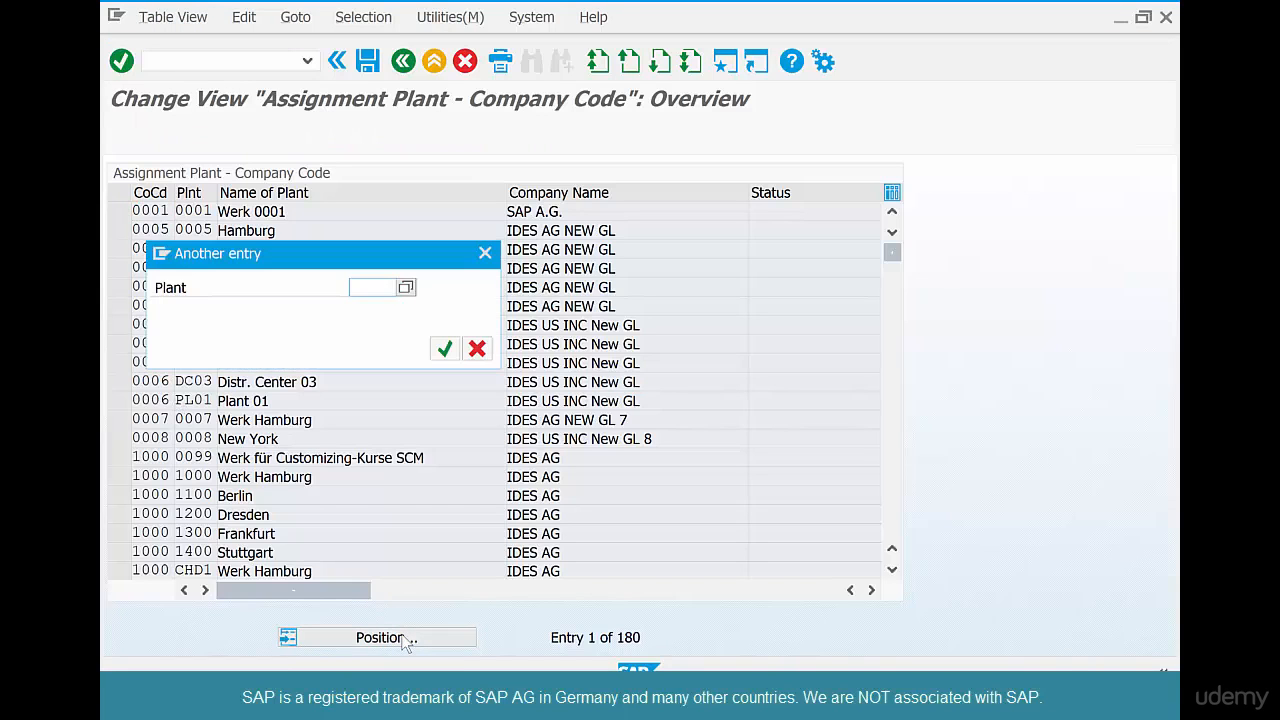
text(s)
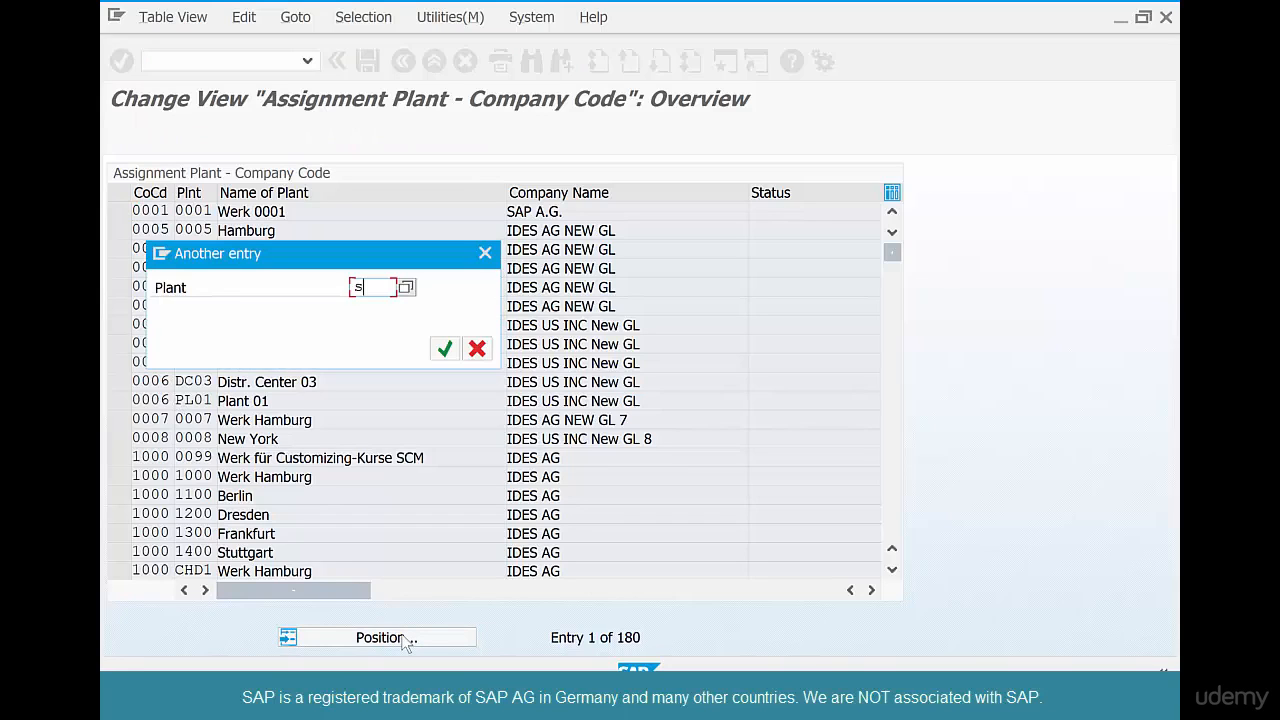
text(f)
text(1)
key(Return)
scroll(392, 497, down, 3)
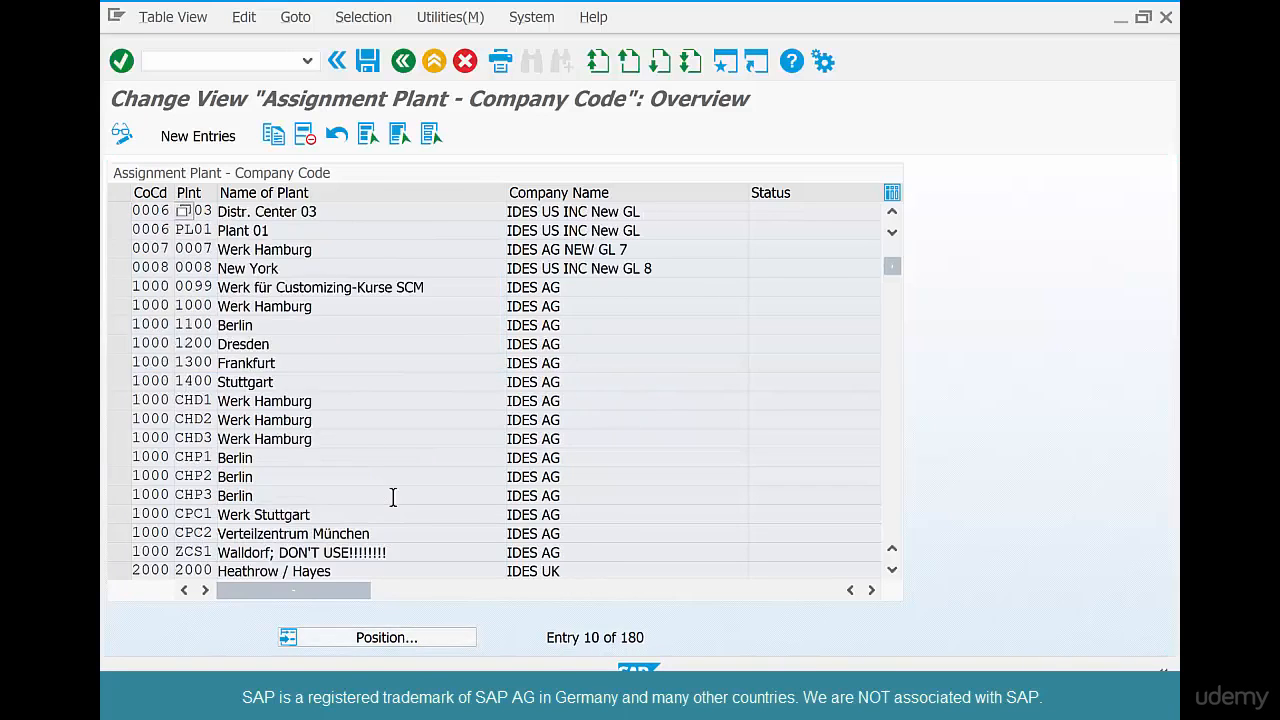
scroll(393, 497, up, 3)
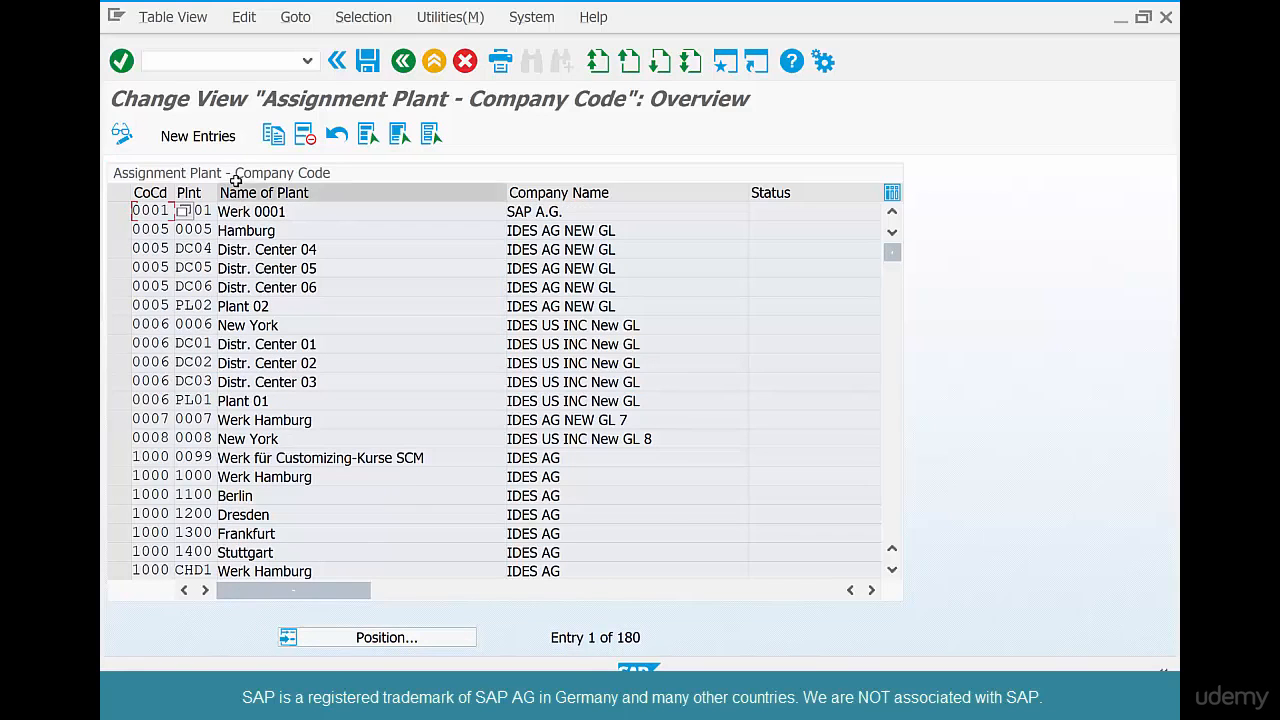
Try to add a new entry assigning plant SFO1 to company code US01, and discard it
click(205, 140)
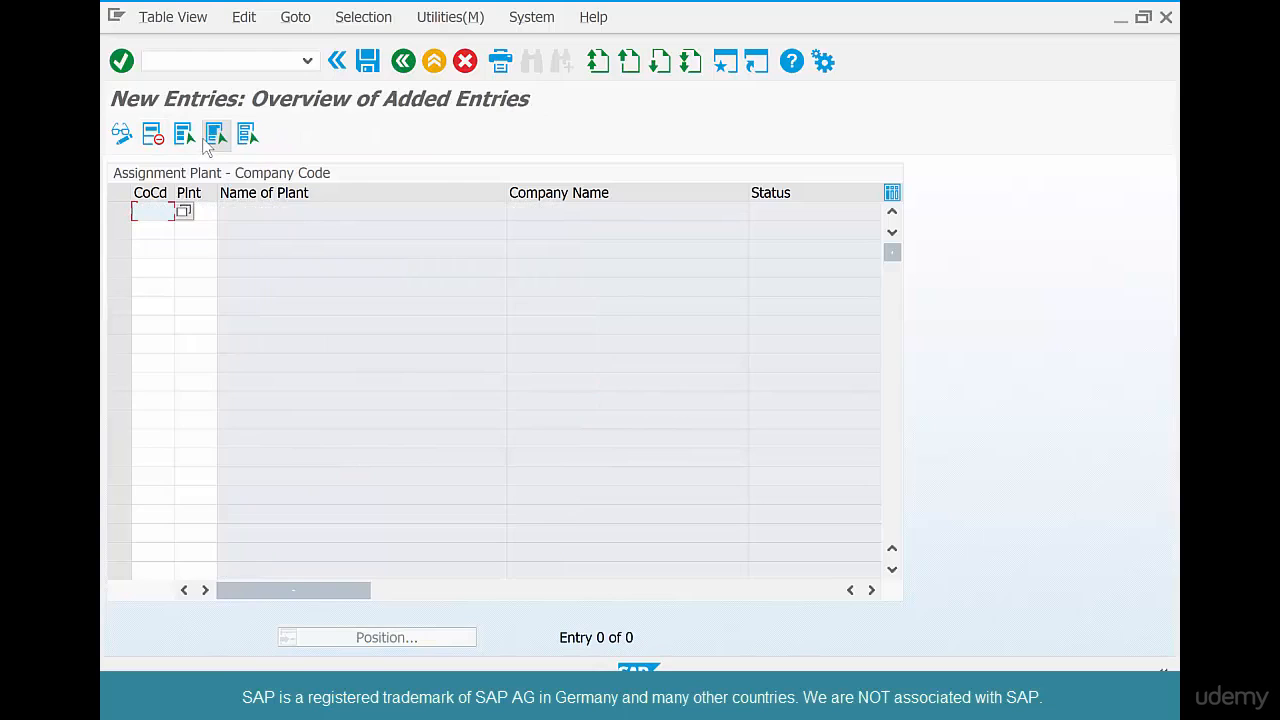
text(us01)
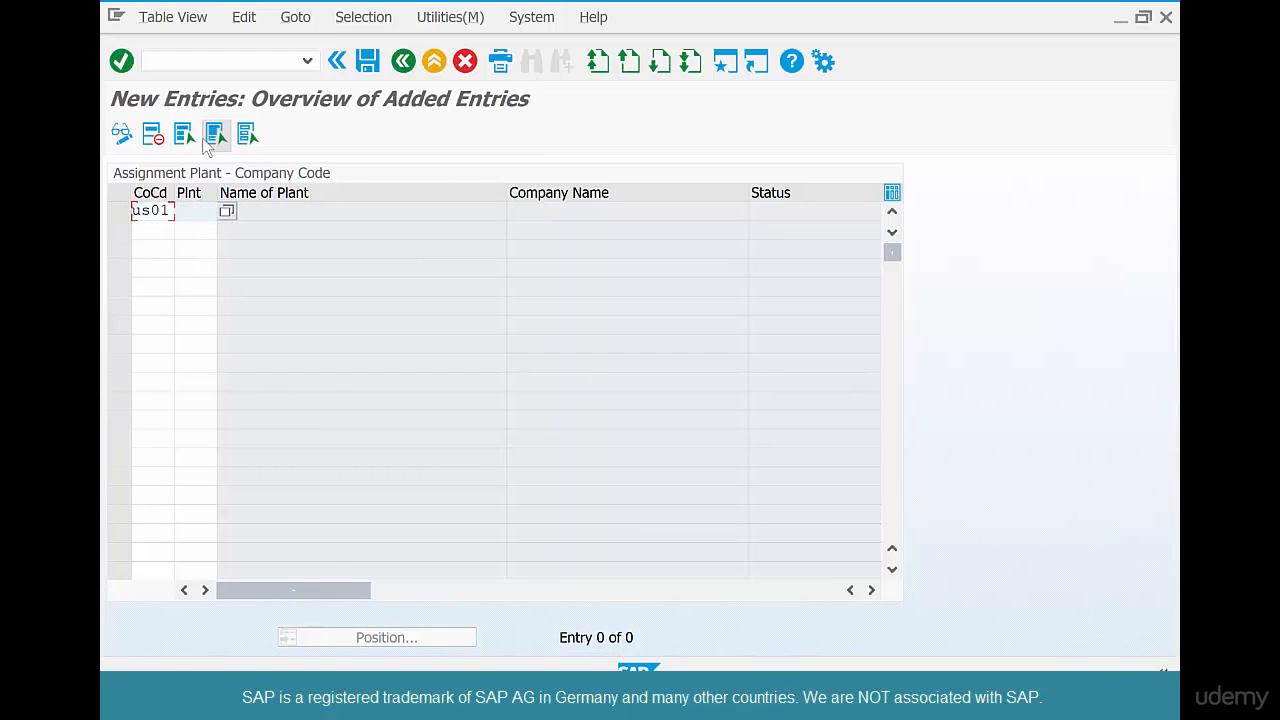
key(Tab)
text(sfo1)
key(Return)
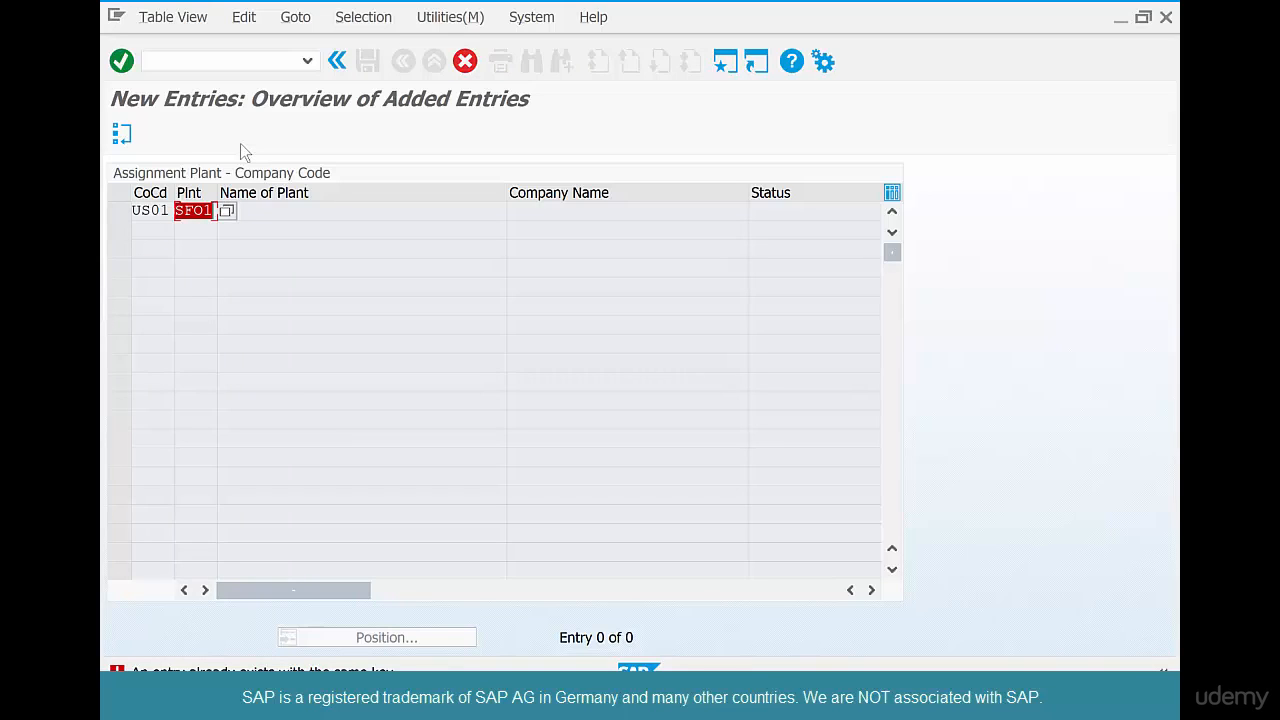
click(474, 65)
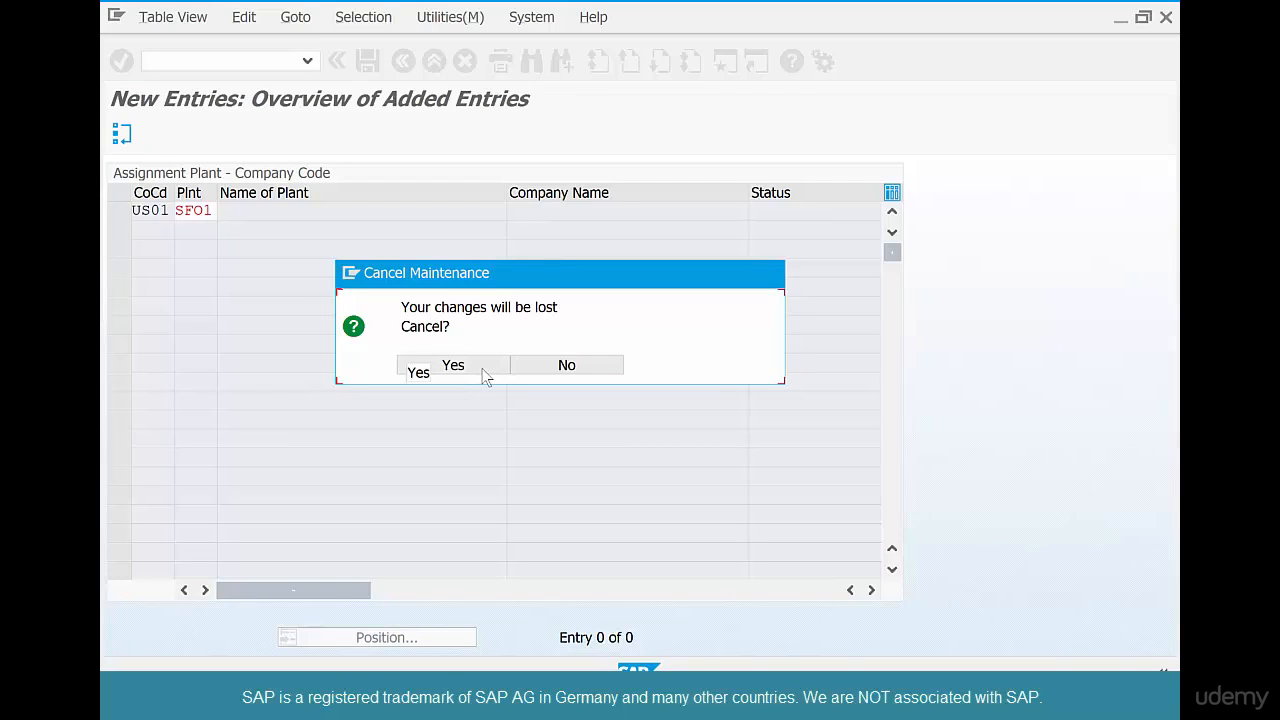
click(482, 368)
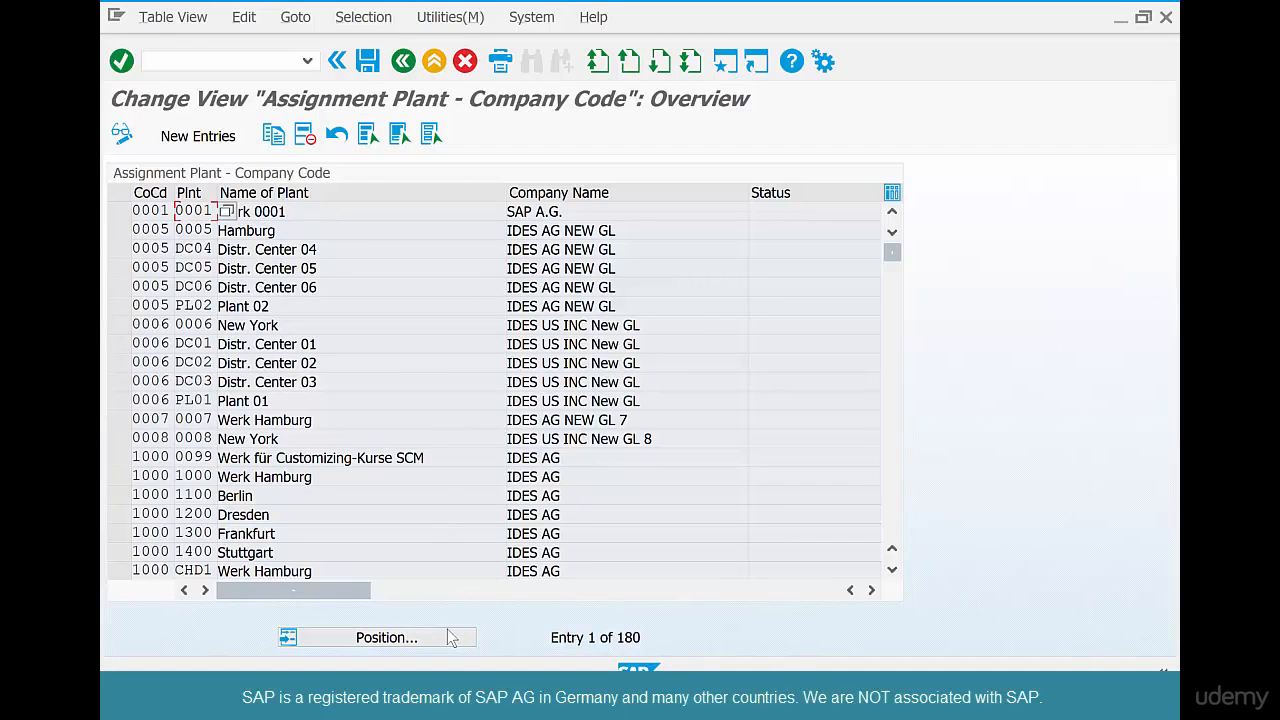
Filter the plant to company code assignments by contents, with Plant equal to SFO1
click(447, 628)
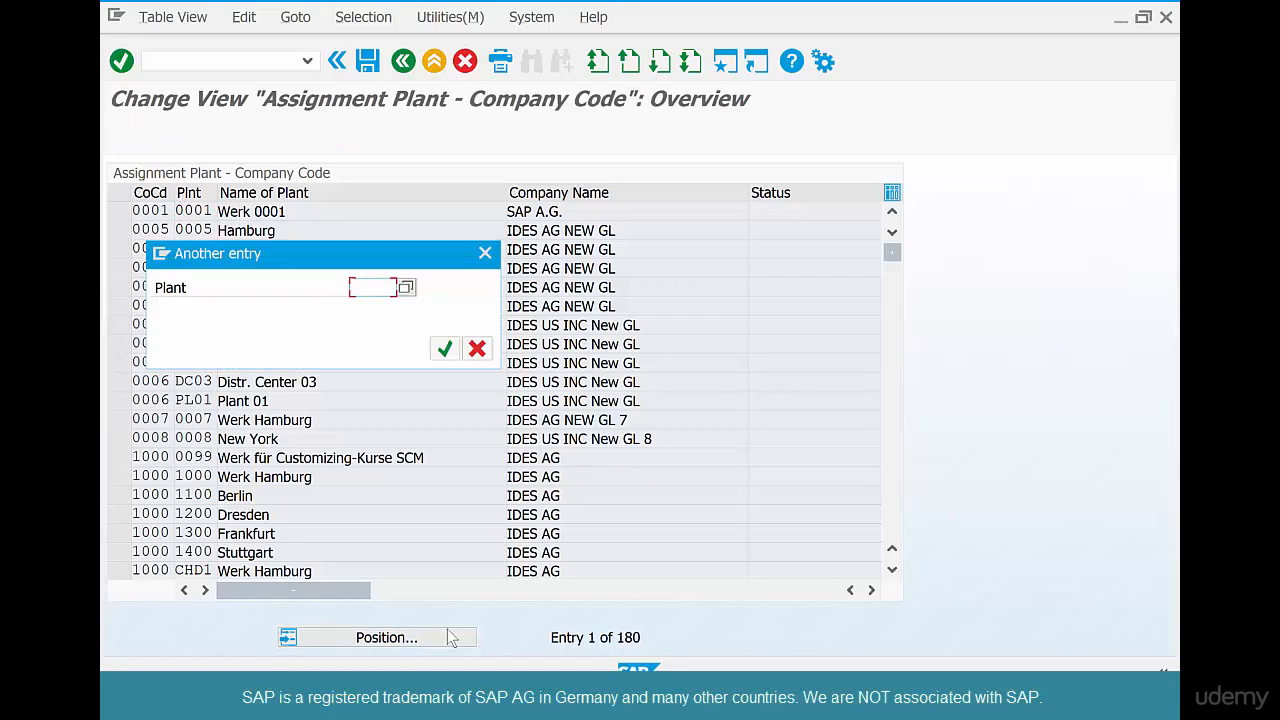
click(477, 348)
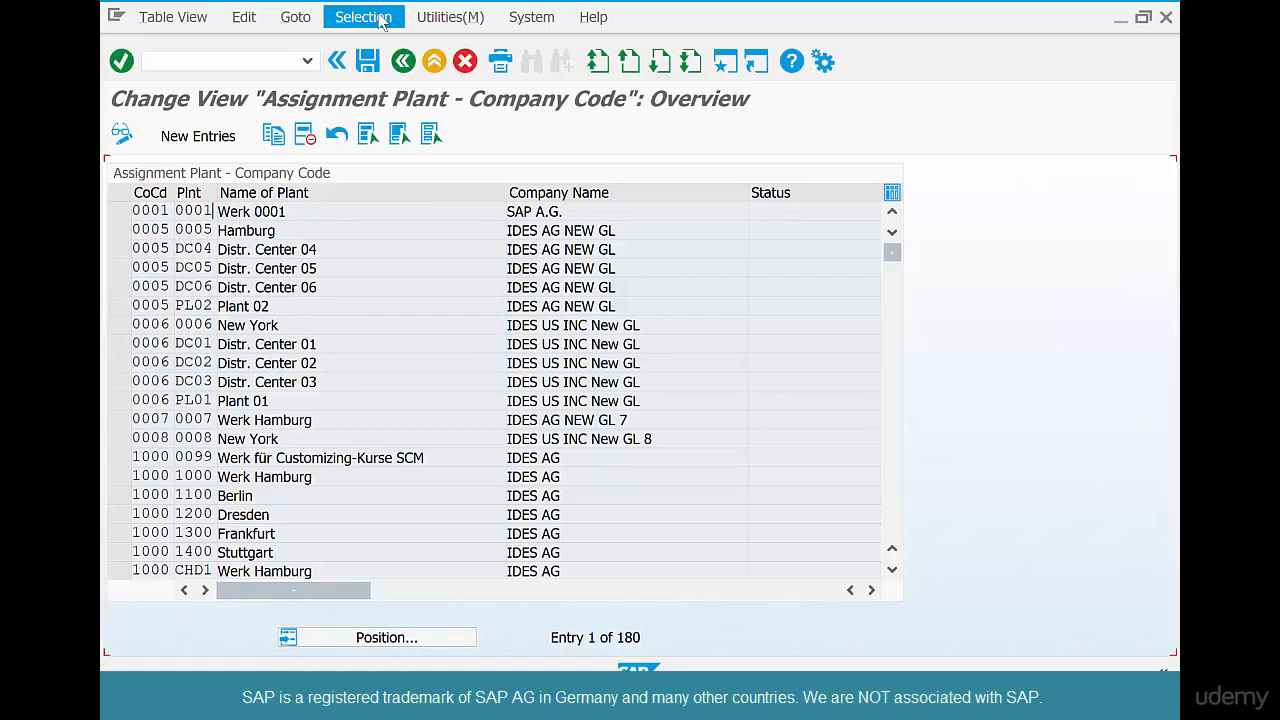
click(380, 22)
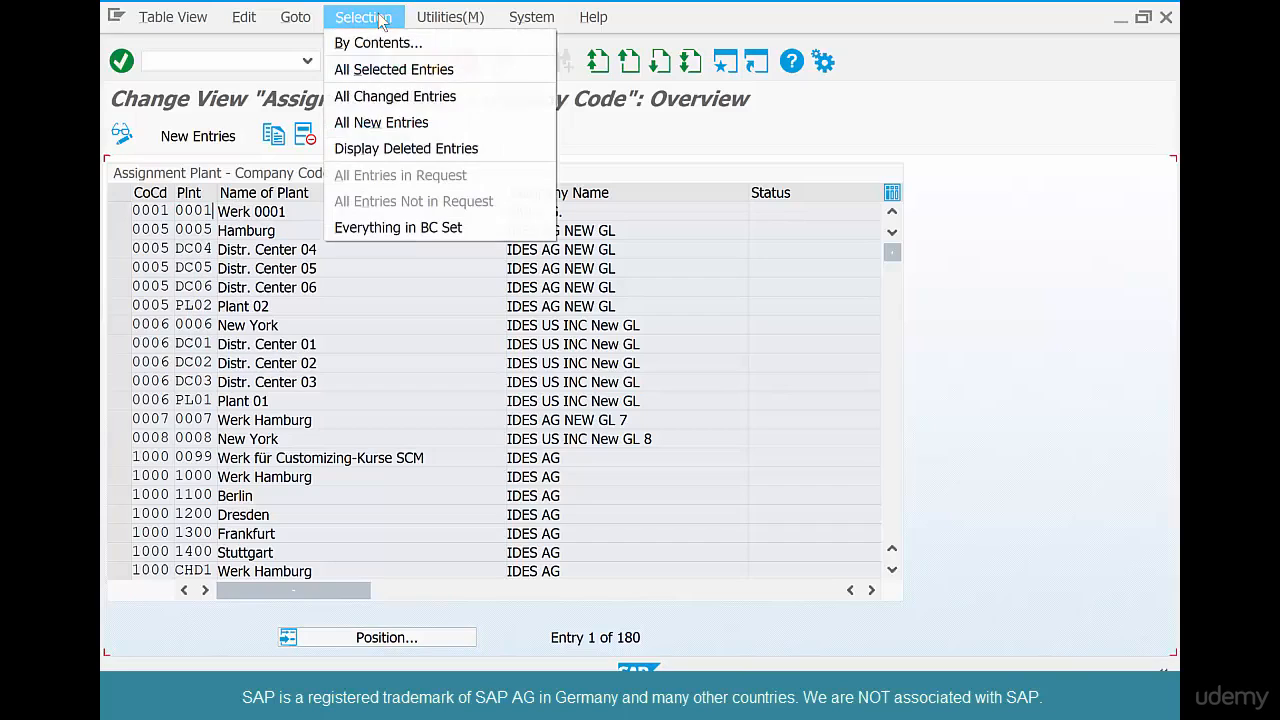
click(417, 48)
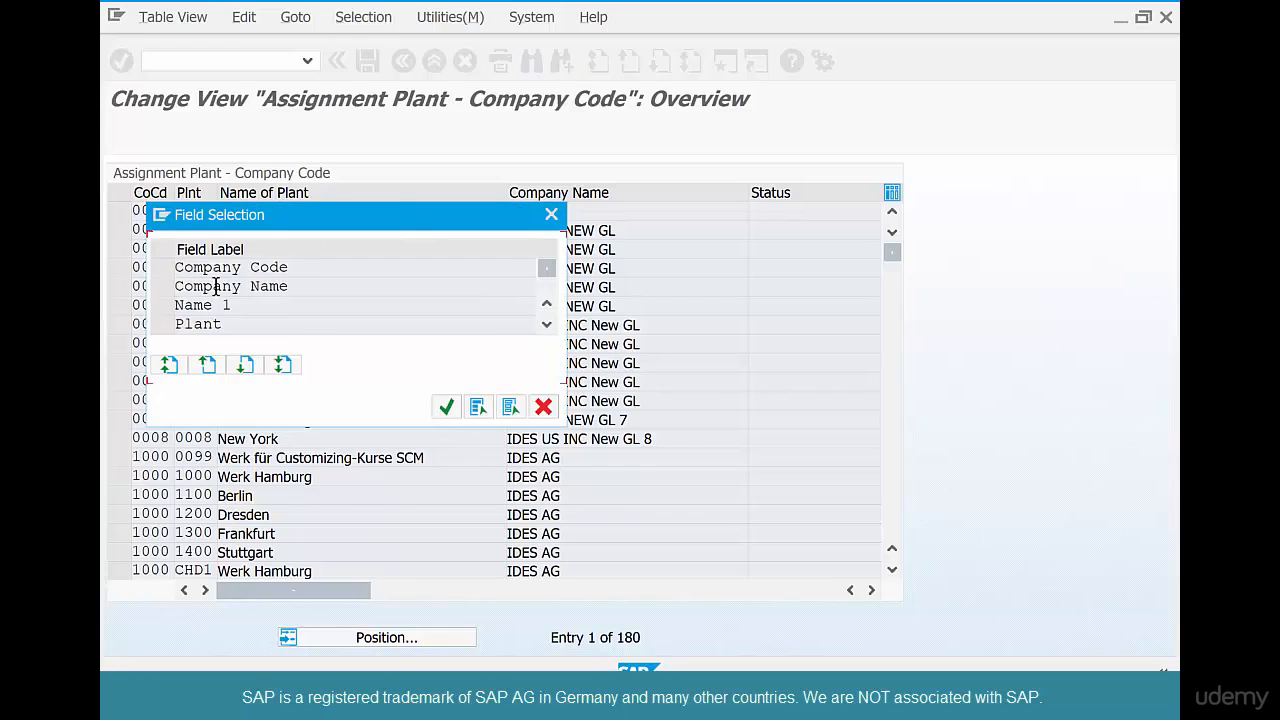
click(161, 325)
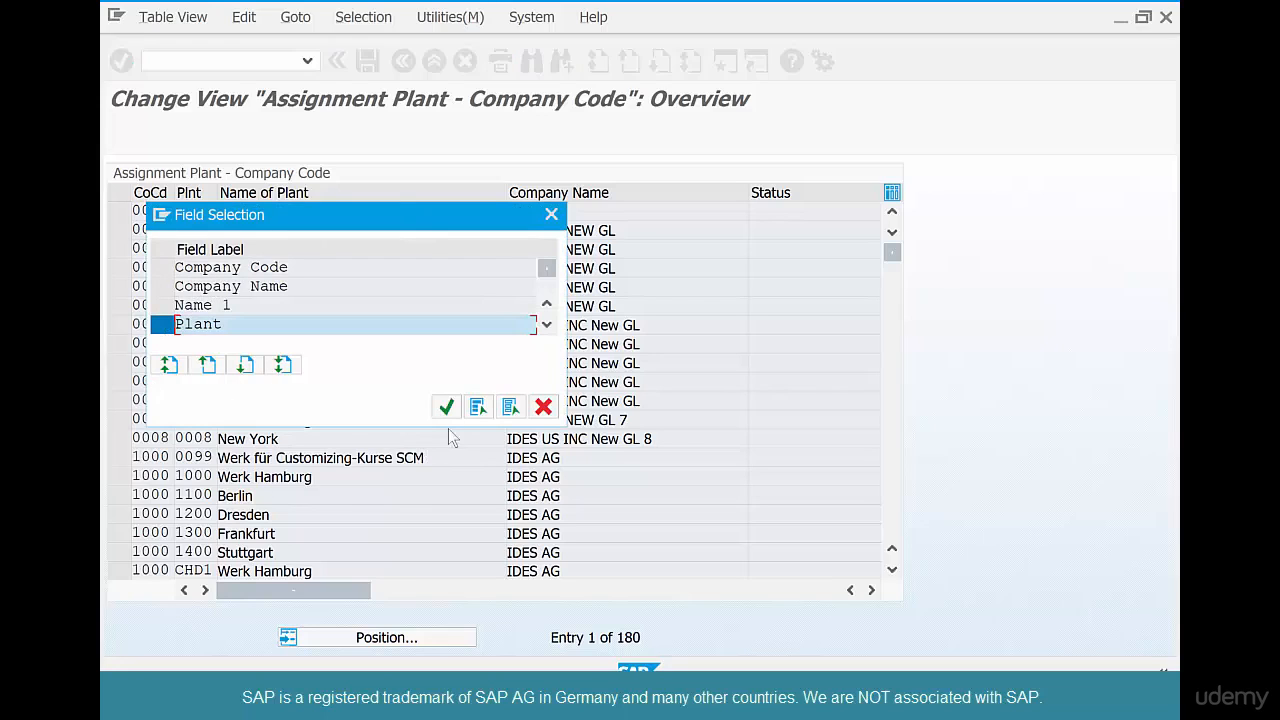
click(447, 407)
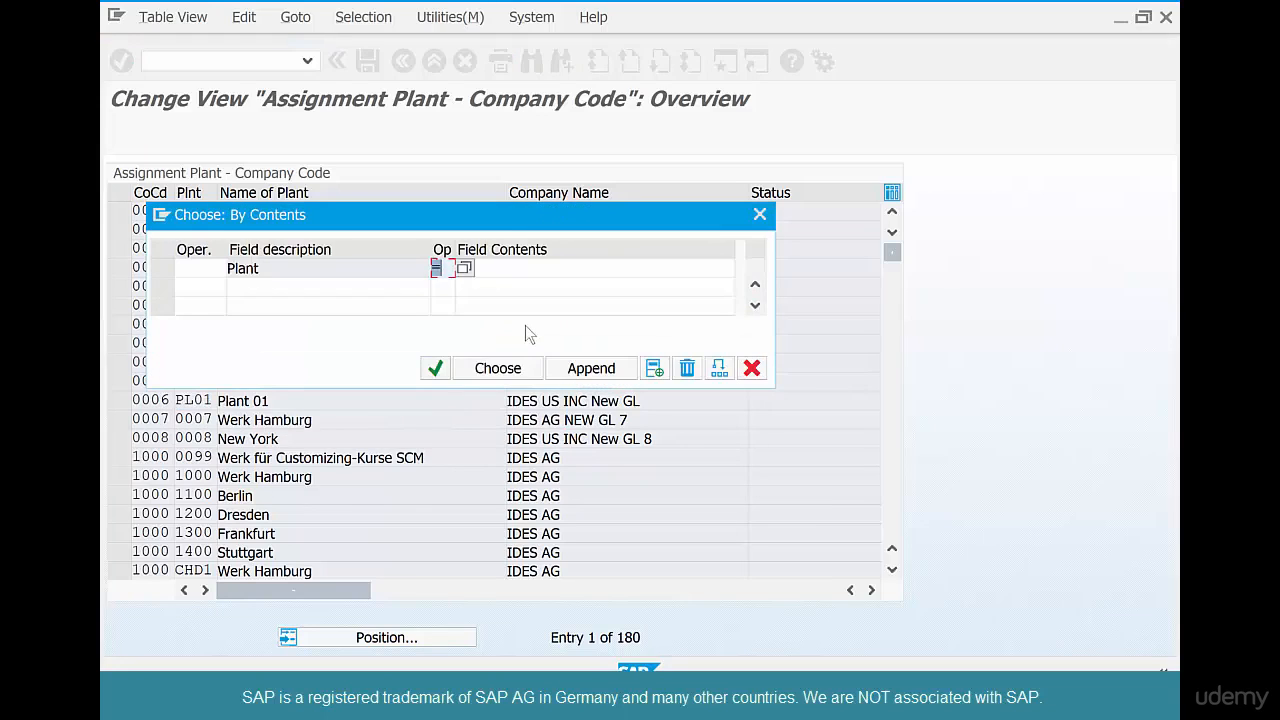
click(524, 268)
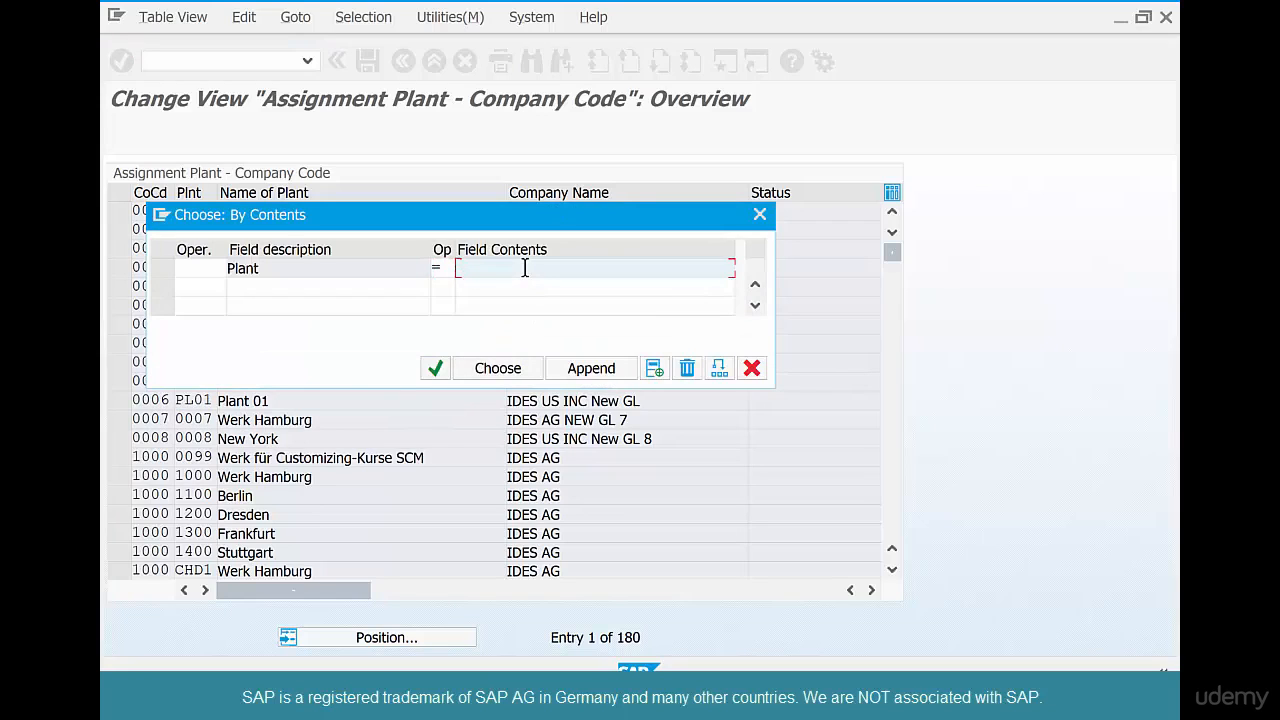
text(sfo1)
click(518, 368)
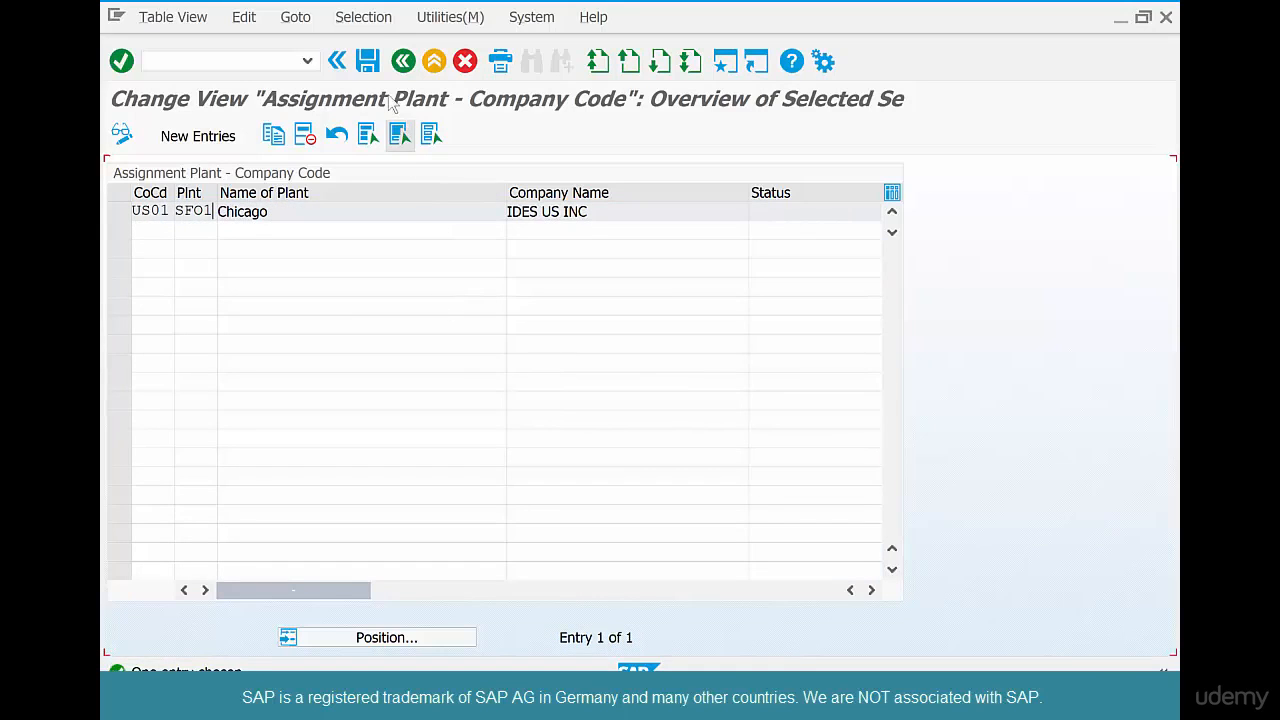
Examine the filtered assignment entry for plant SFO1 and the company code it belongs to
click(376, 21)
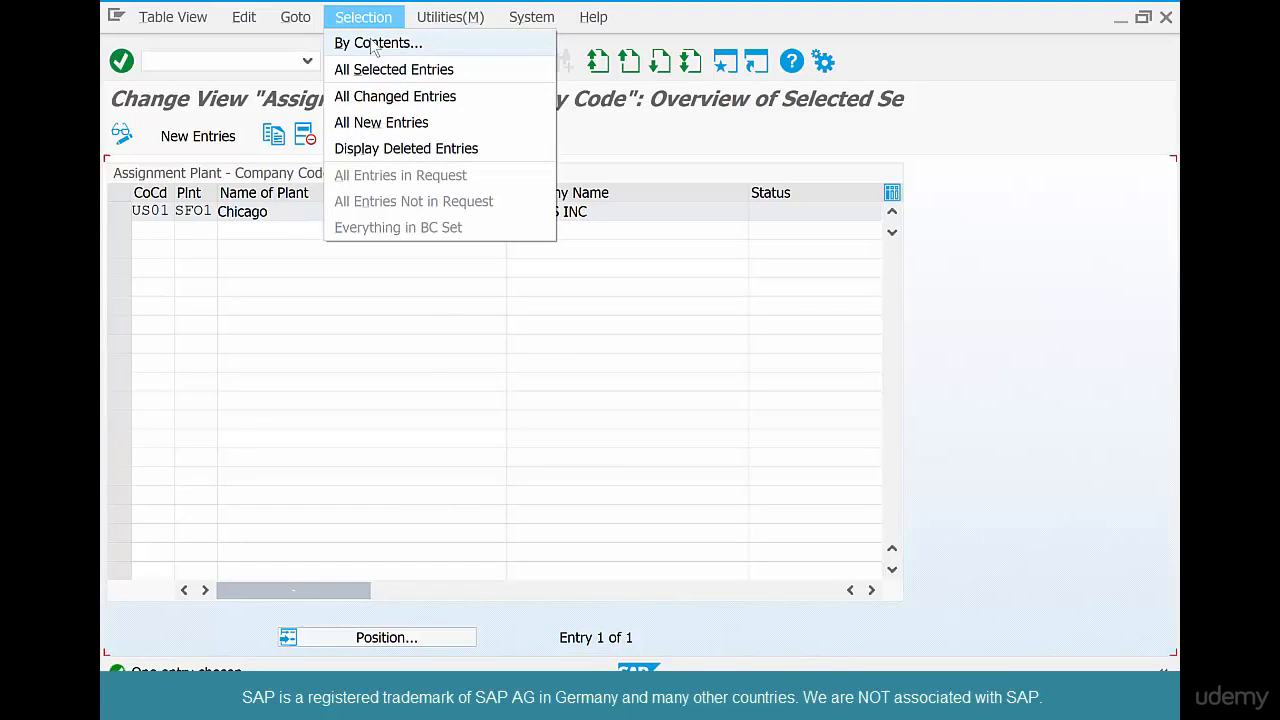
key(Escape)
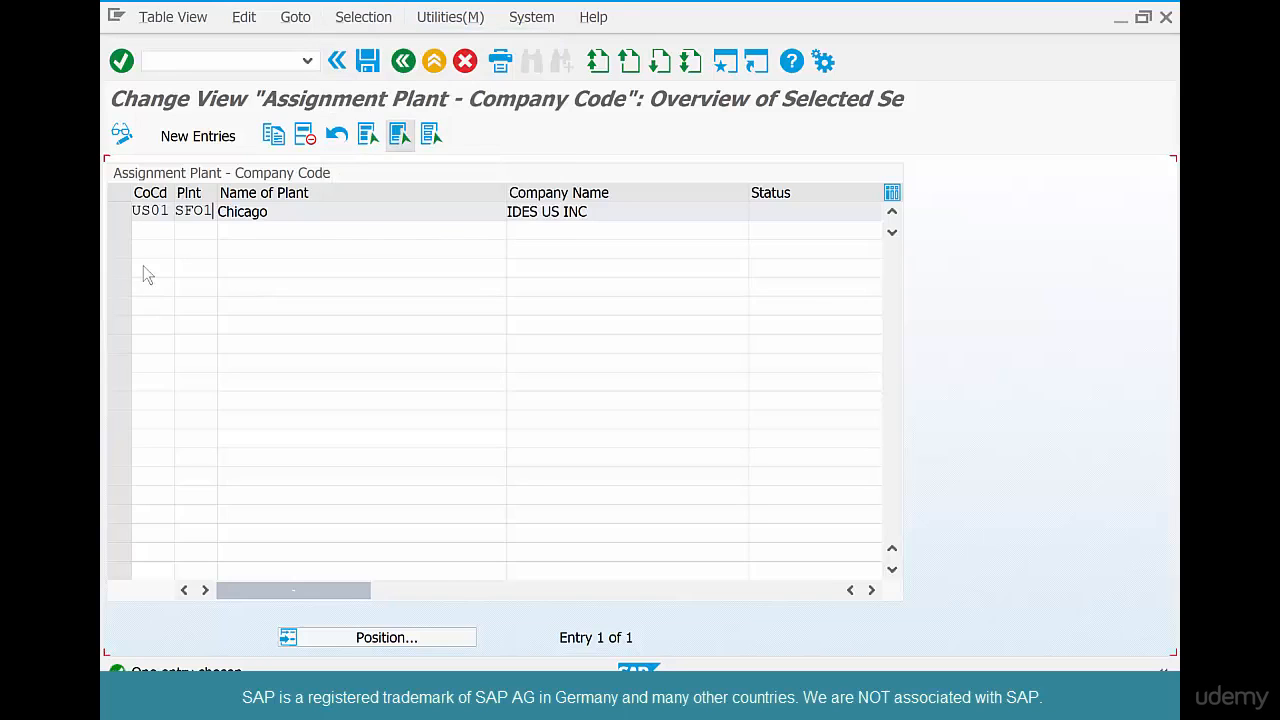
click(114, 213)
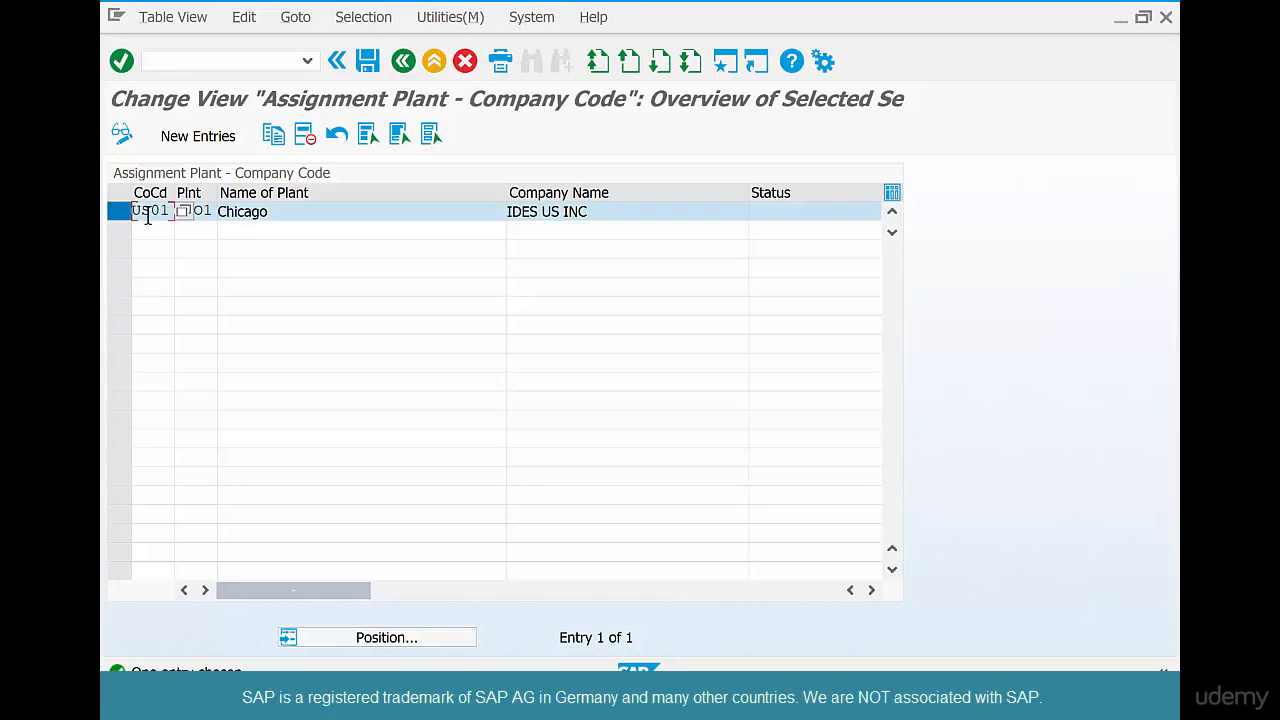
click(205, 212)
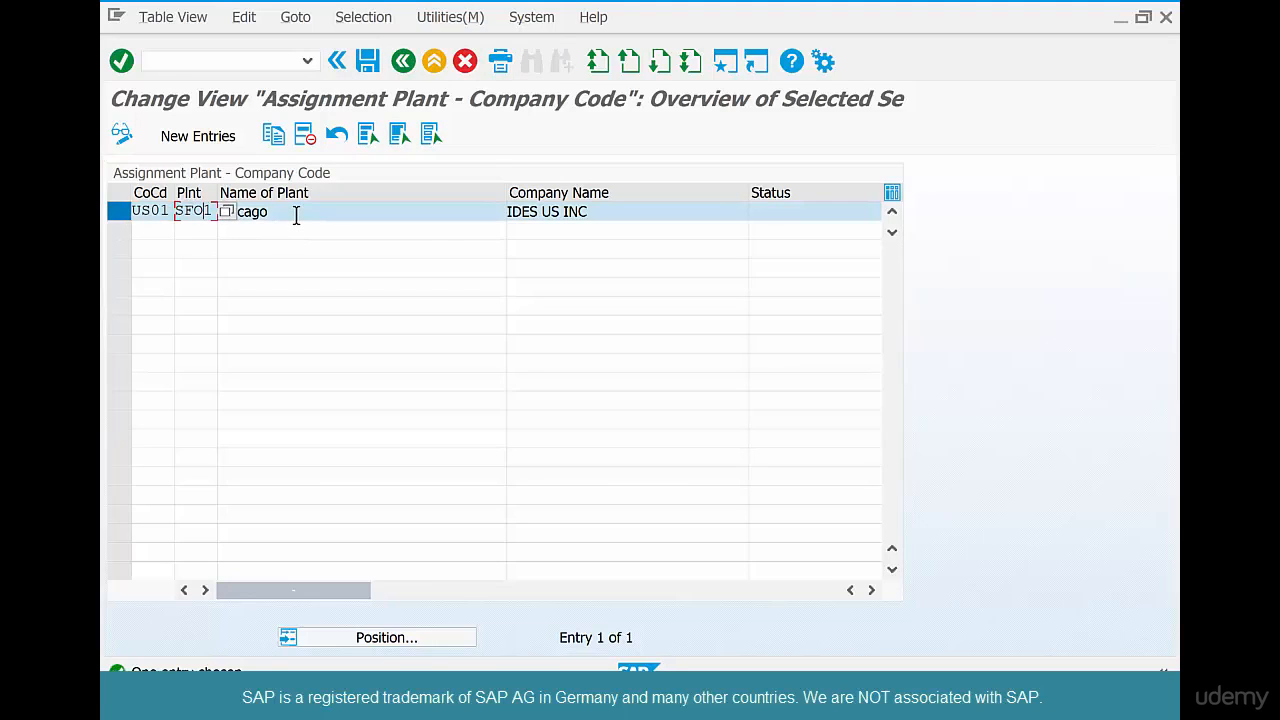
Leave the plant assignment customizing and open the goods movement transaction MIGO
click(405, 61)
click(405, 61)
click(405, 61)
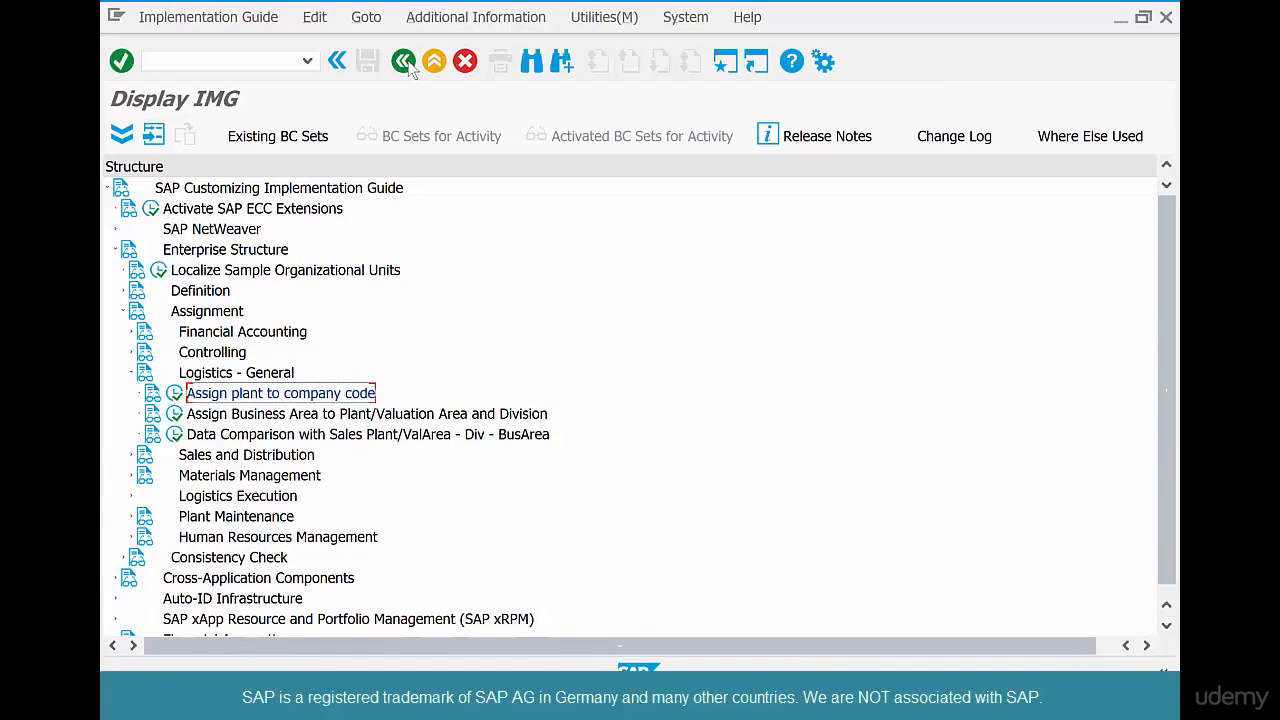
click(405, 61)
click(405, 61)
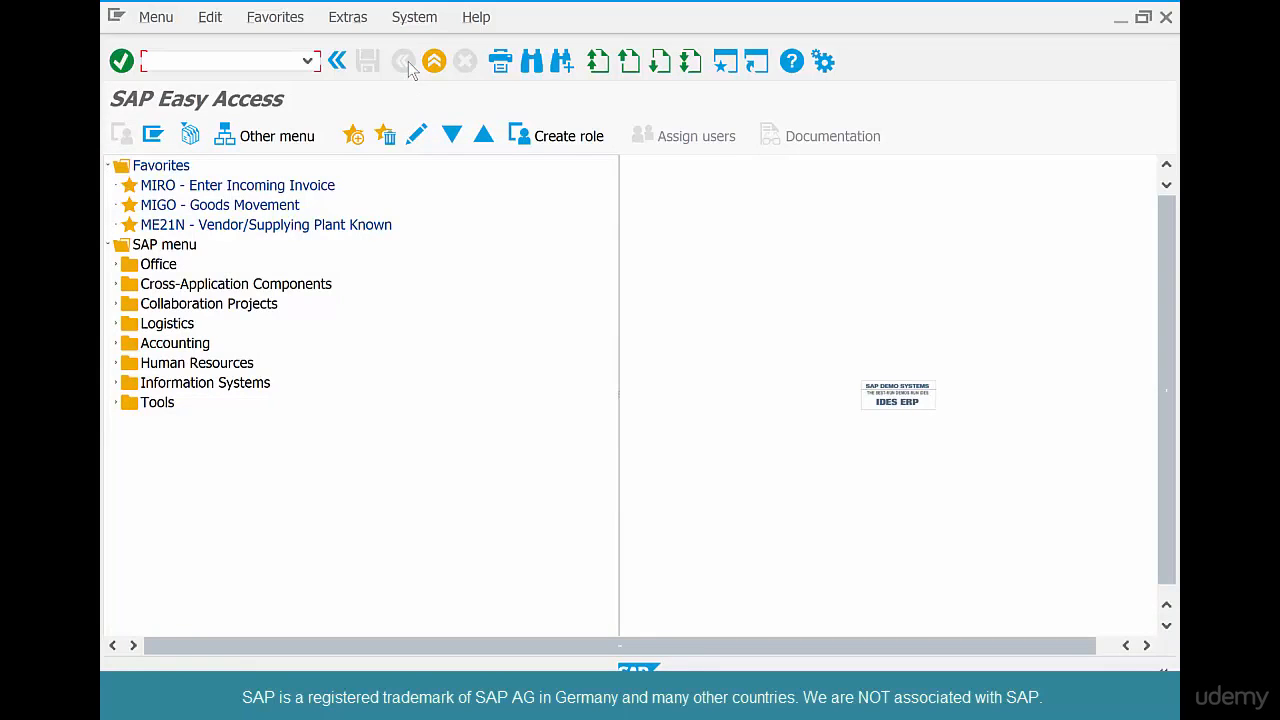
text(migo)
key(Return)
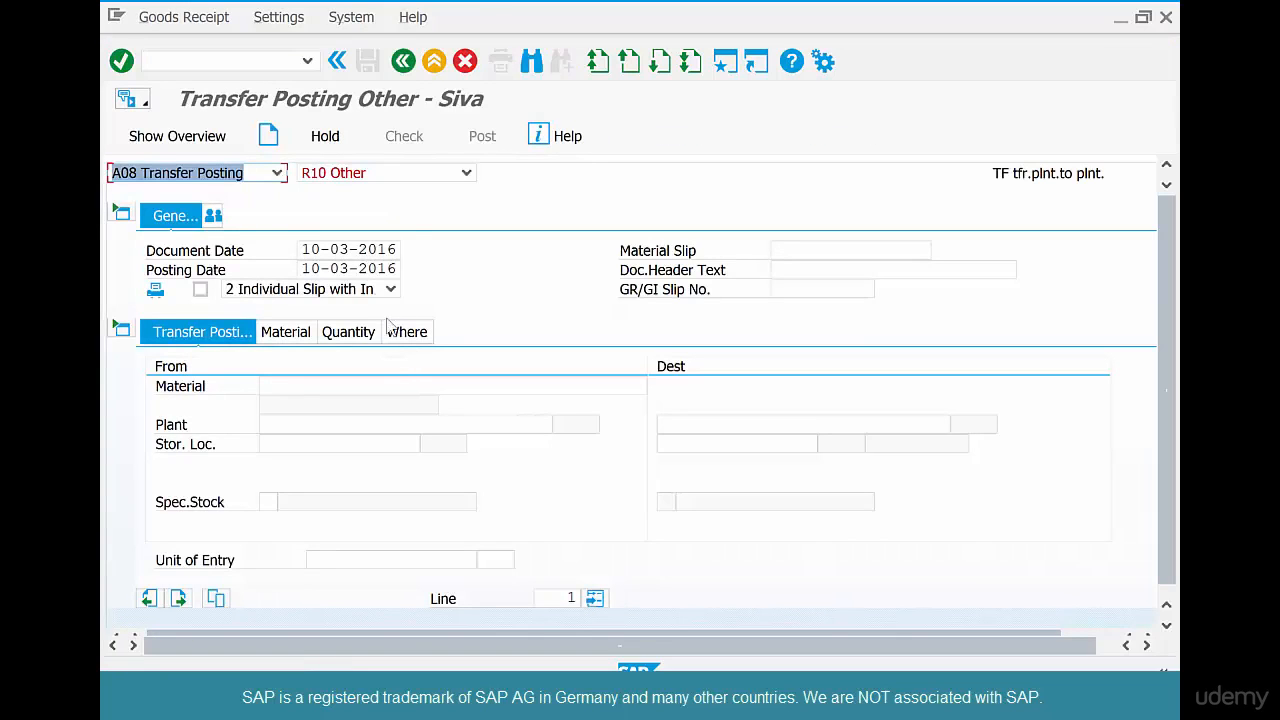
Choose movement type 301, transfer posting plant to plant (one-step), for the A08 Transfer Posting with reference R10 Other
click(404, 171)
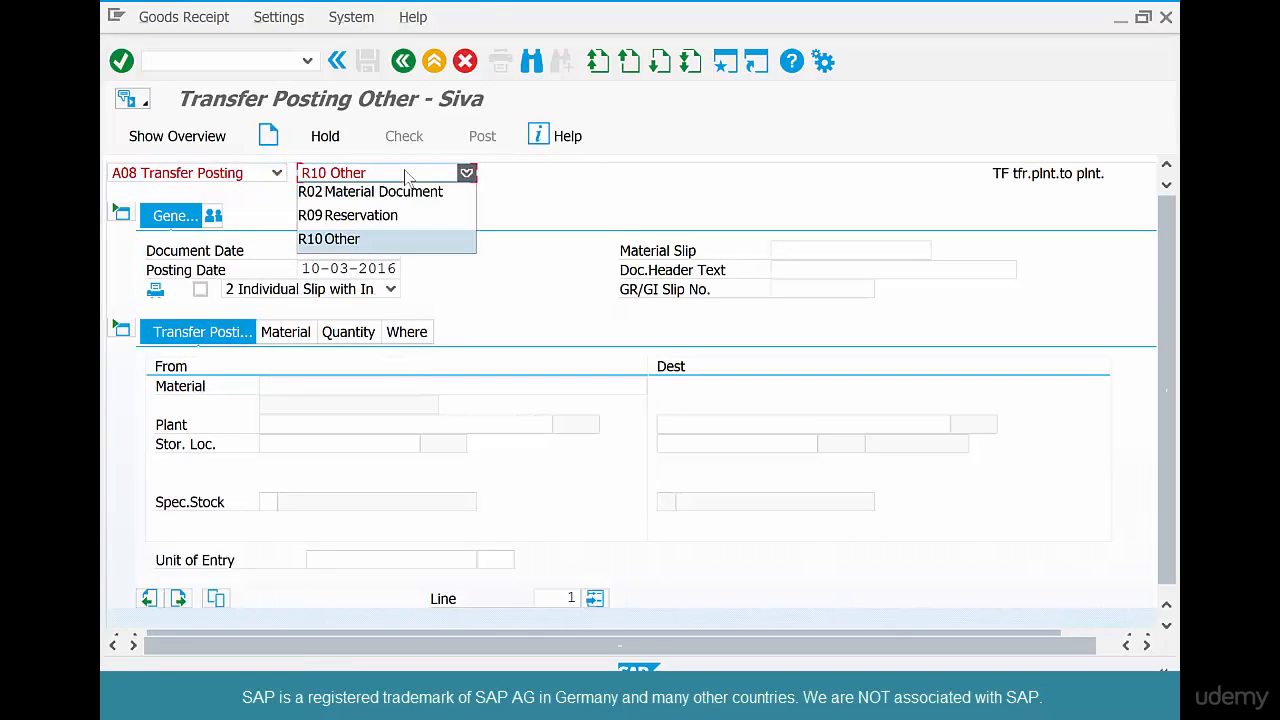
click(737, 200)
key(Tab)
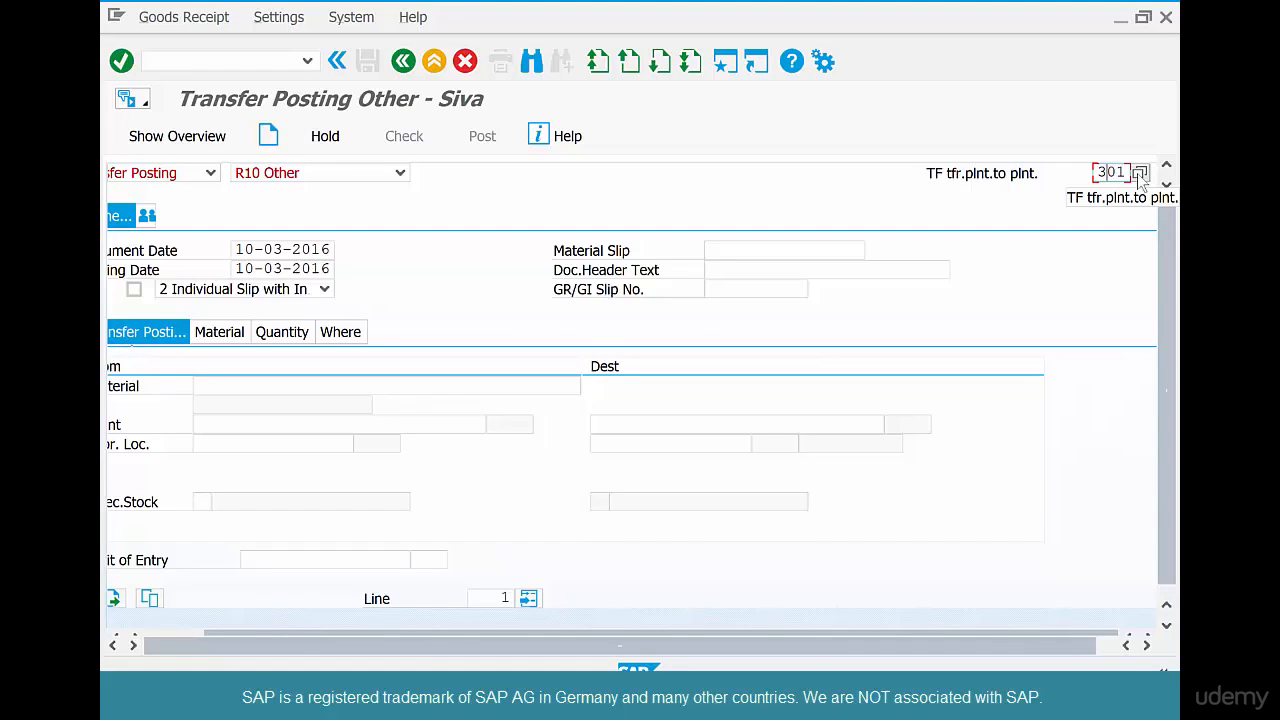
click(1140, 175)
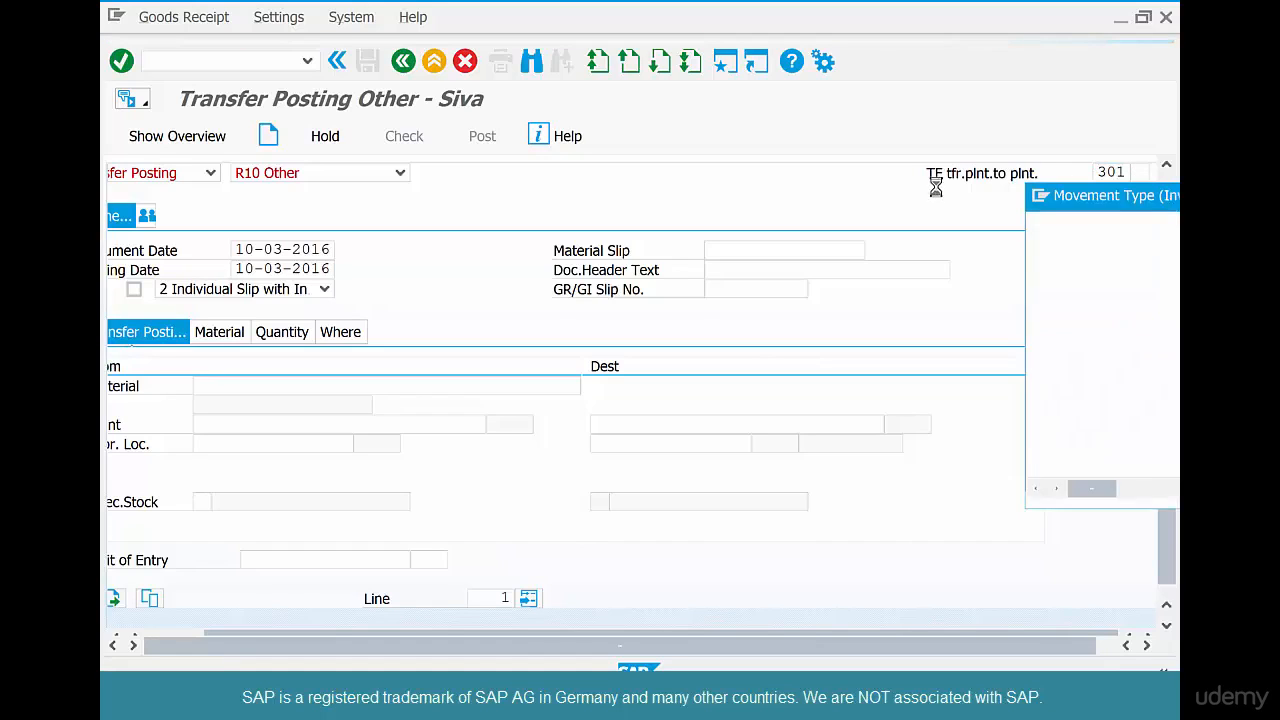
drag(1015, 192, 548, 121)
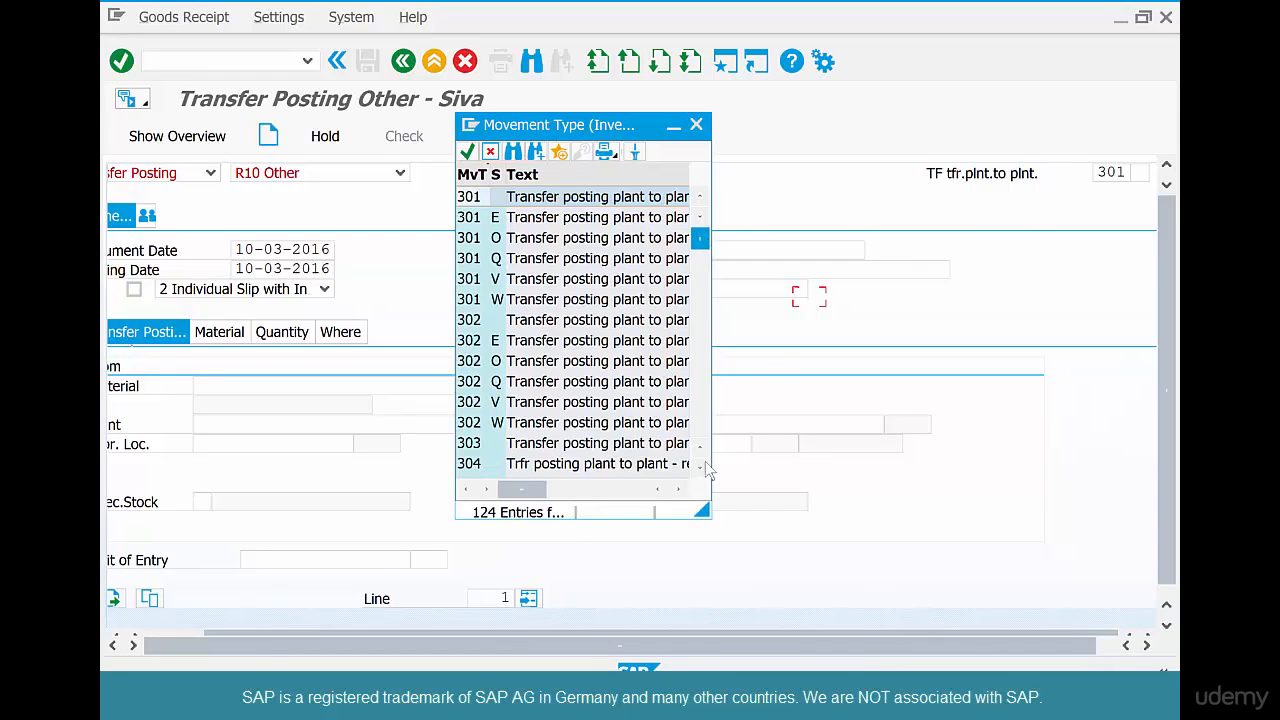
drag(701, 511, 870, 536)
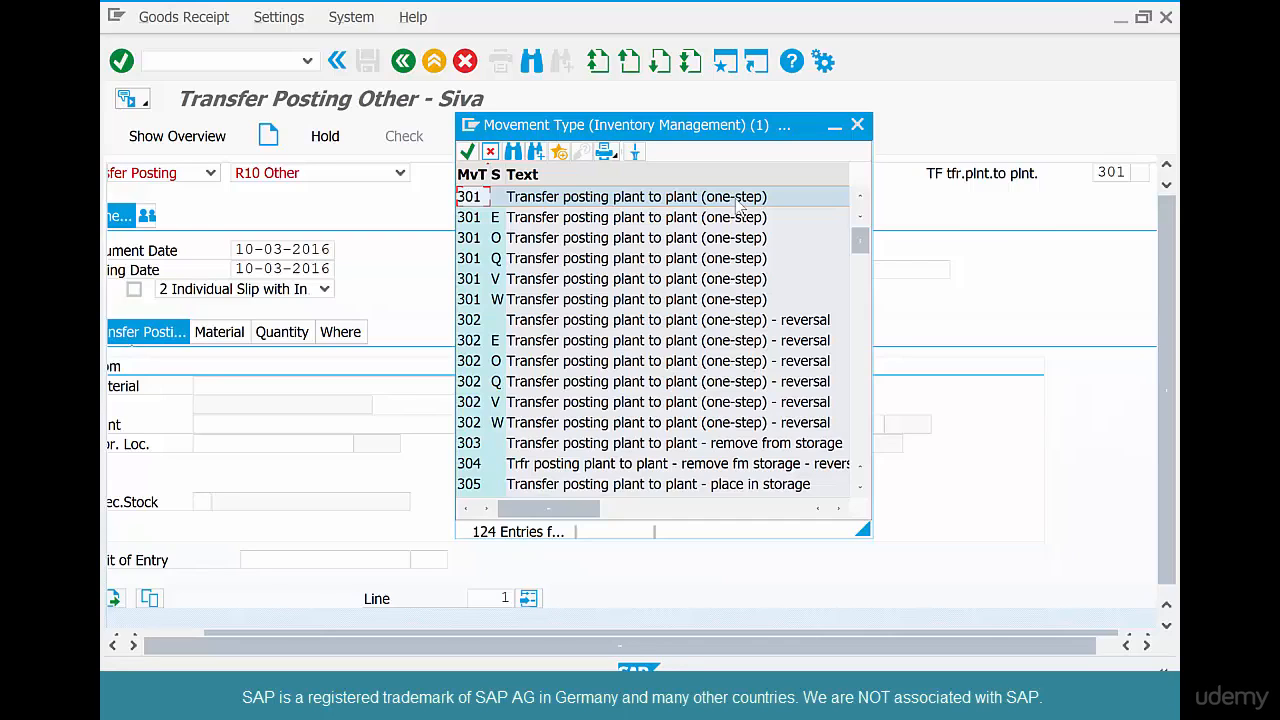
double_click(737, 201)
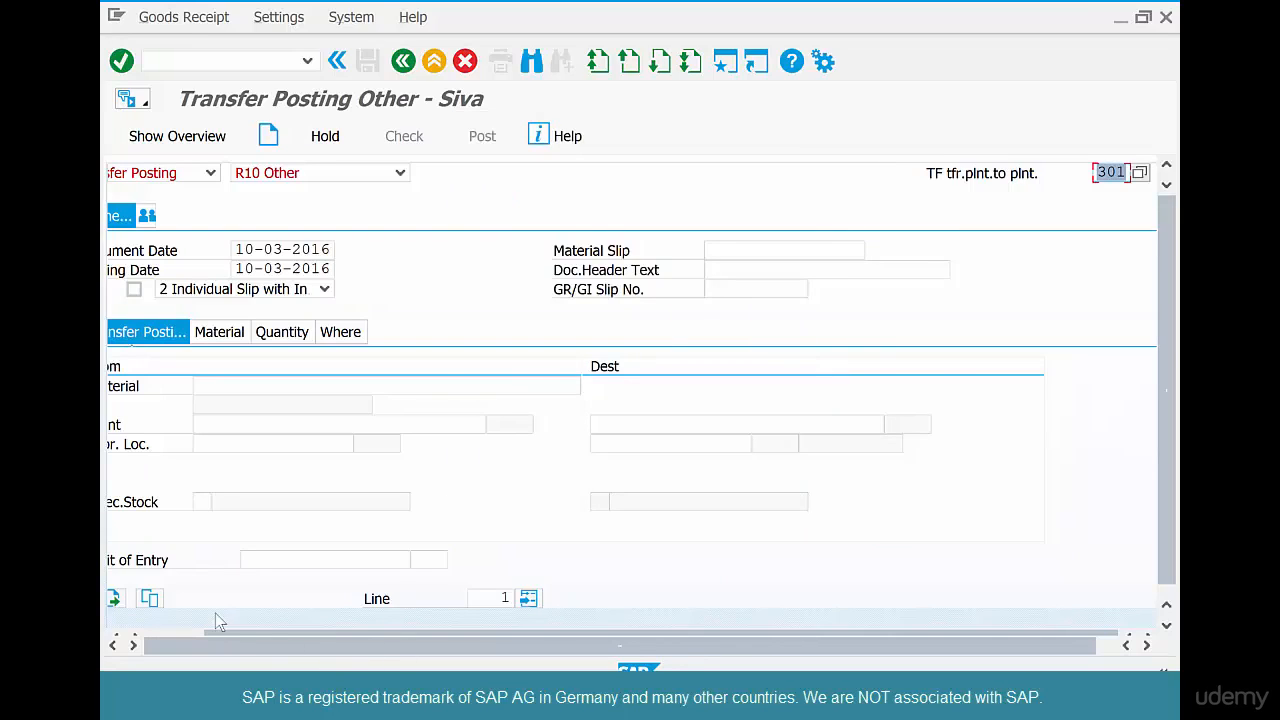
Enter COFFEEBEANS-01 as the material to transfer and dismiss the tip on default values
click(171, 632)
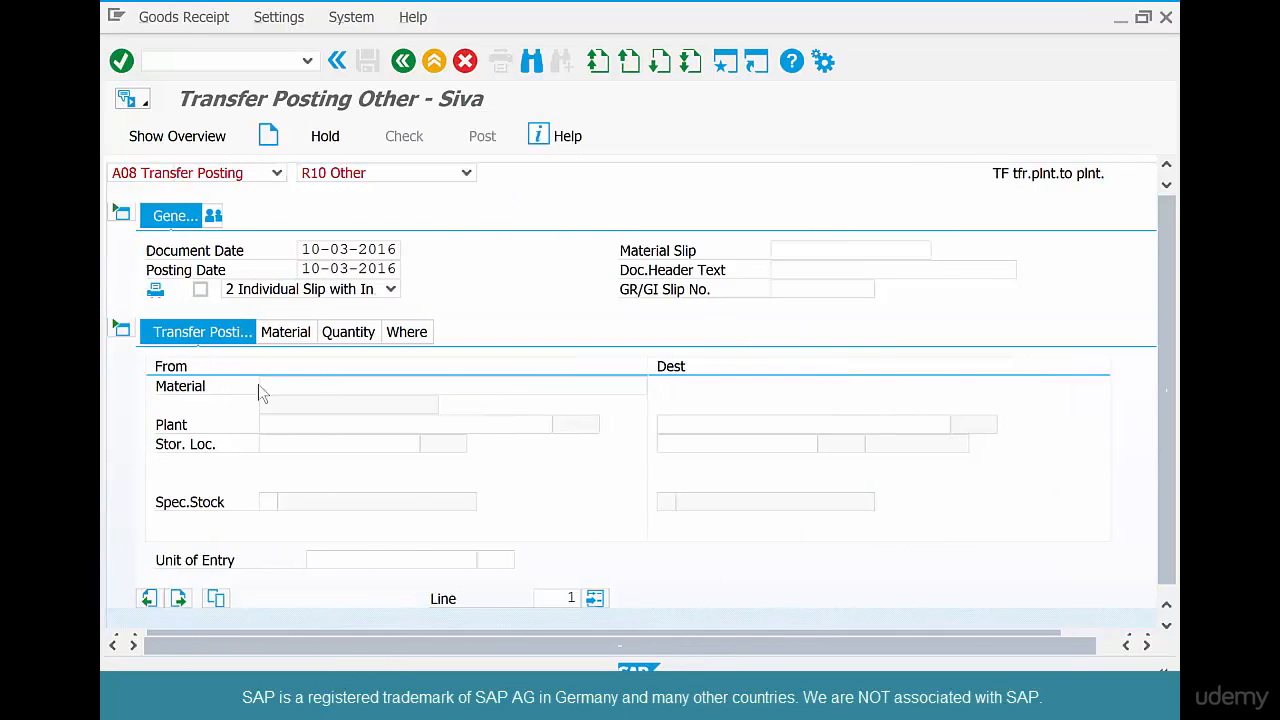
click(283, 389)
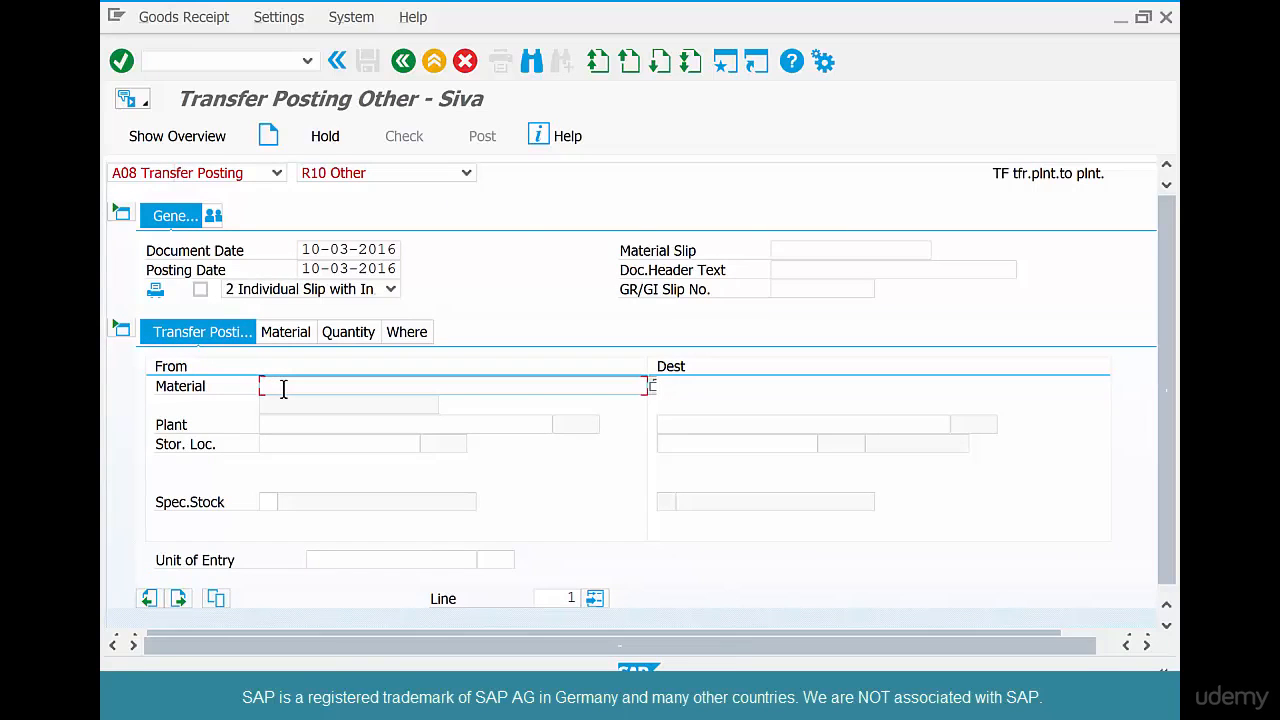
text(coff)
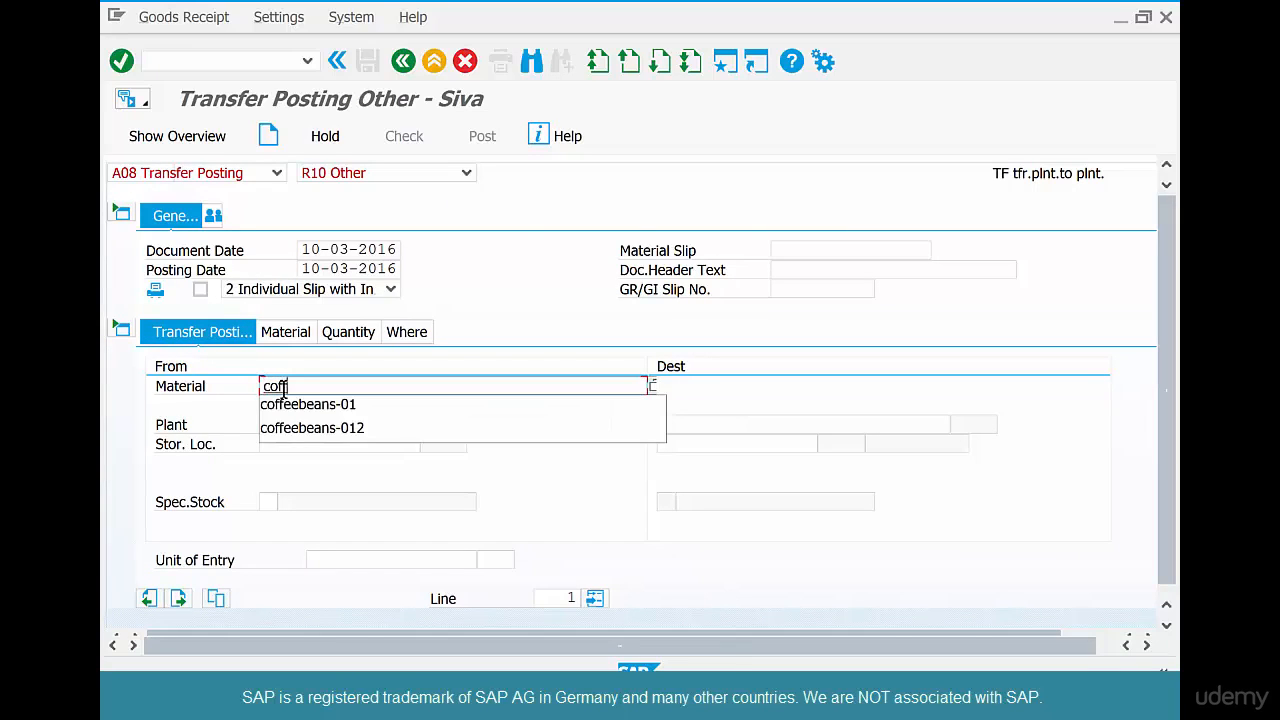
text(eebeans)
key(Down)
key(Return)
key(Return)
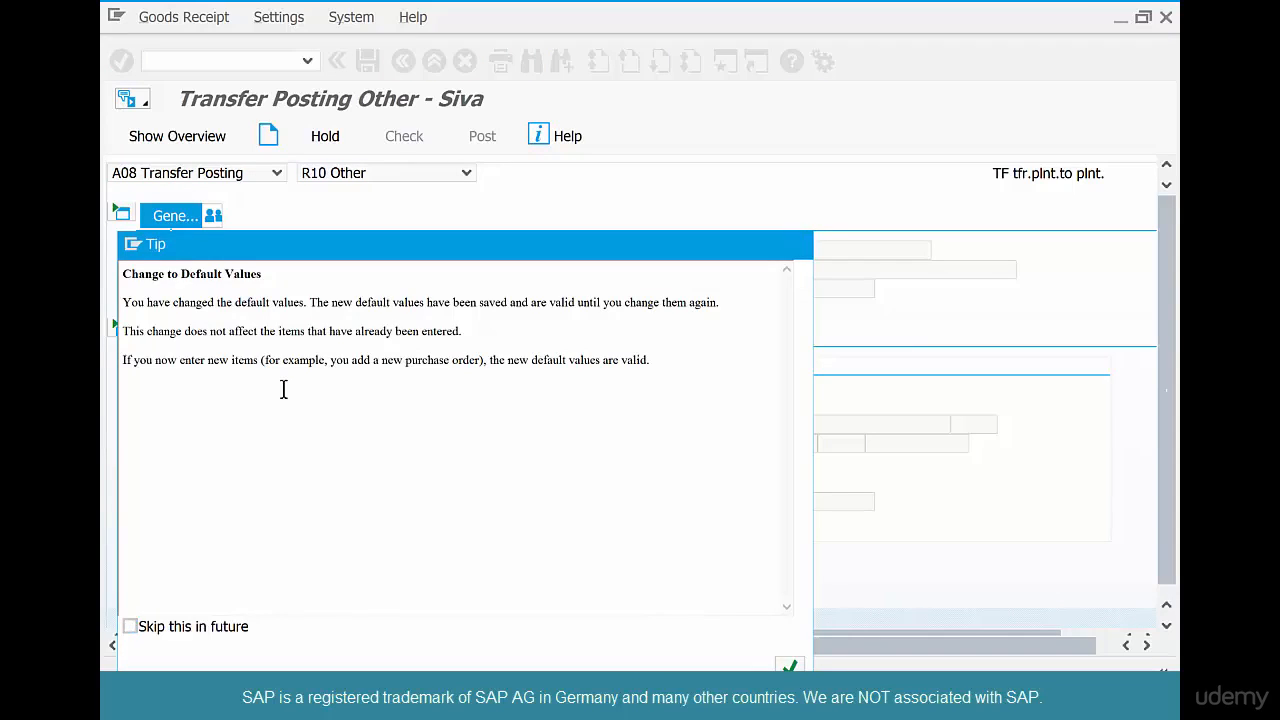
key(Return)
Set the source plant to CHI1 and the source storage location to COFF
click(289, 424)
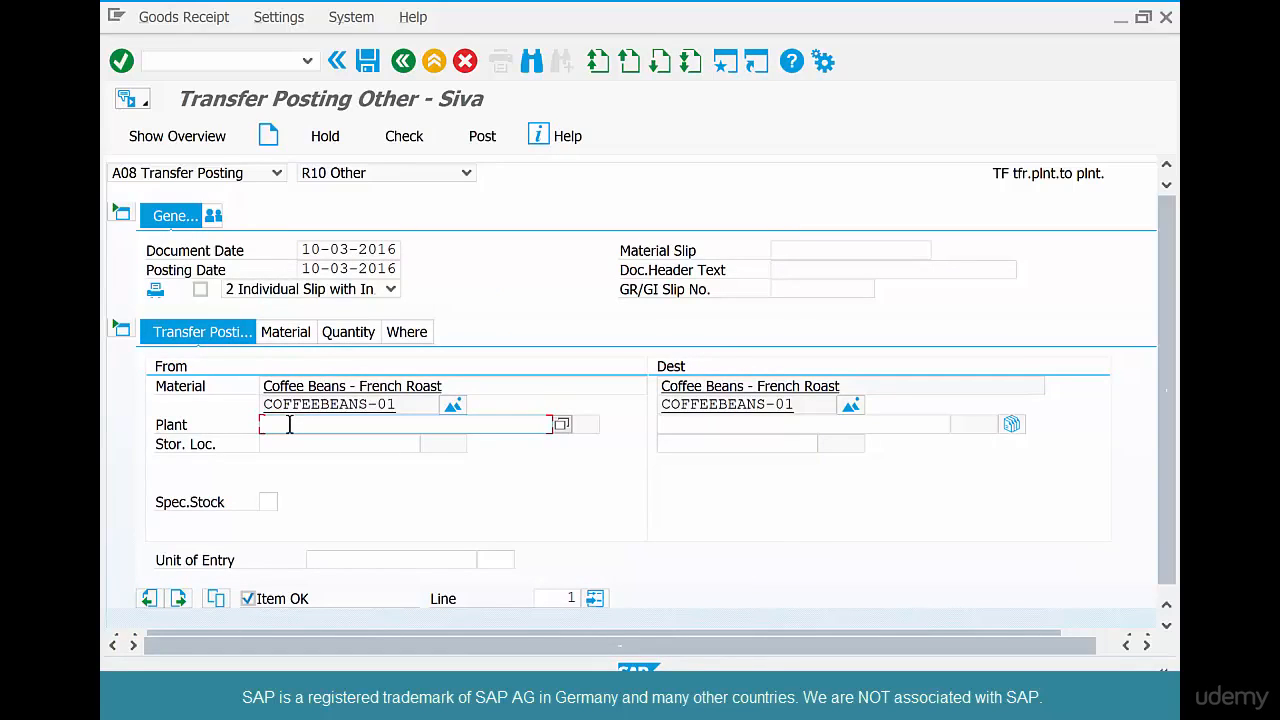
text(chi1)
click(286, 445)
text(coff)
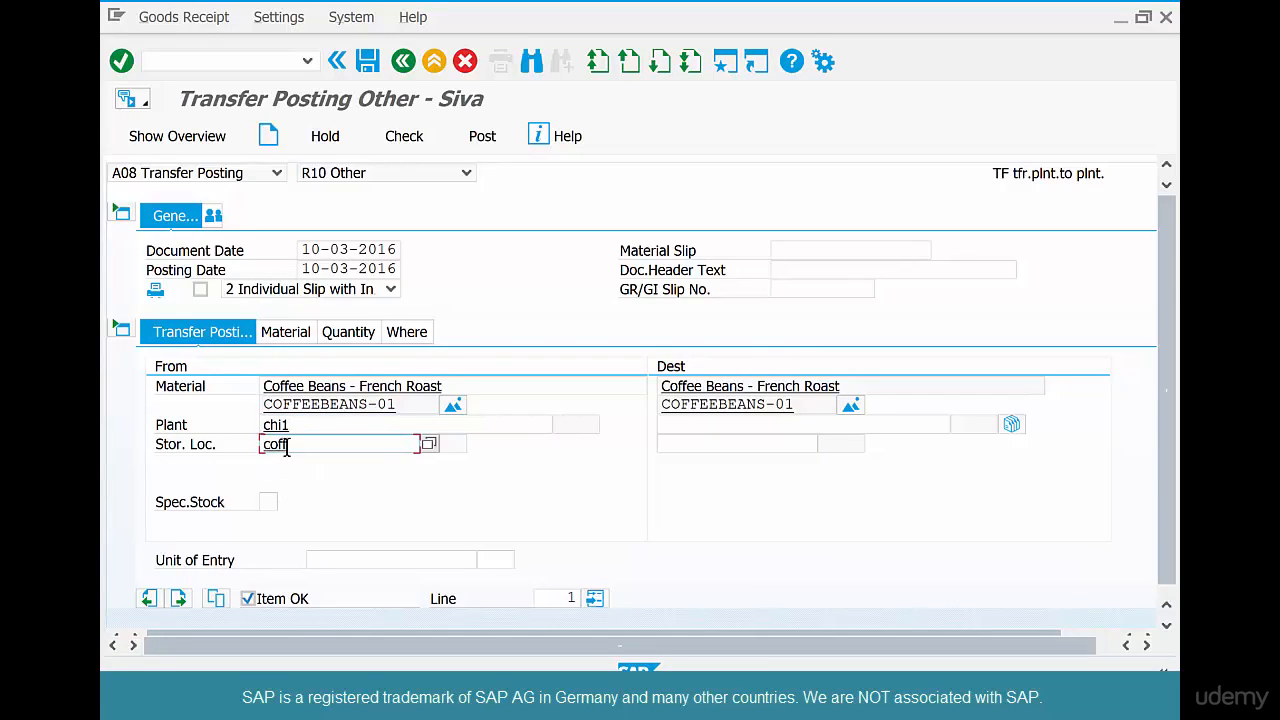
key(Return)
Set the destination plant to SFO1 and the destination storage location to COFF
click(709, 423)
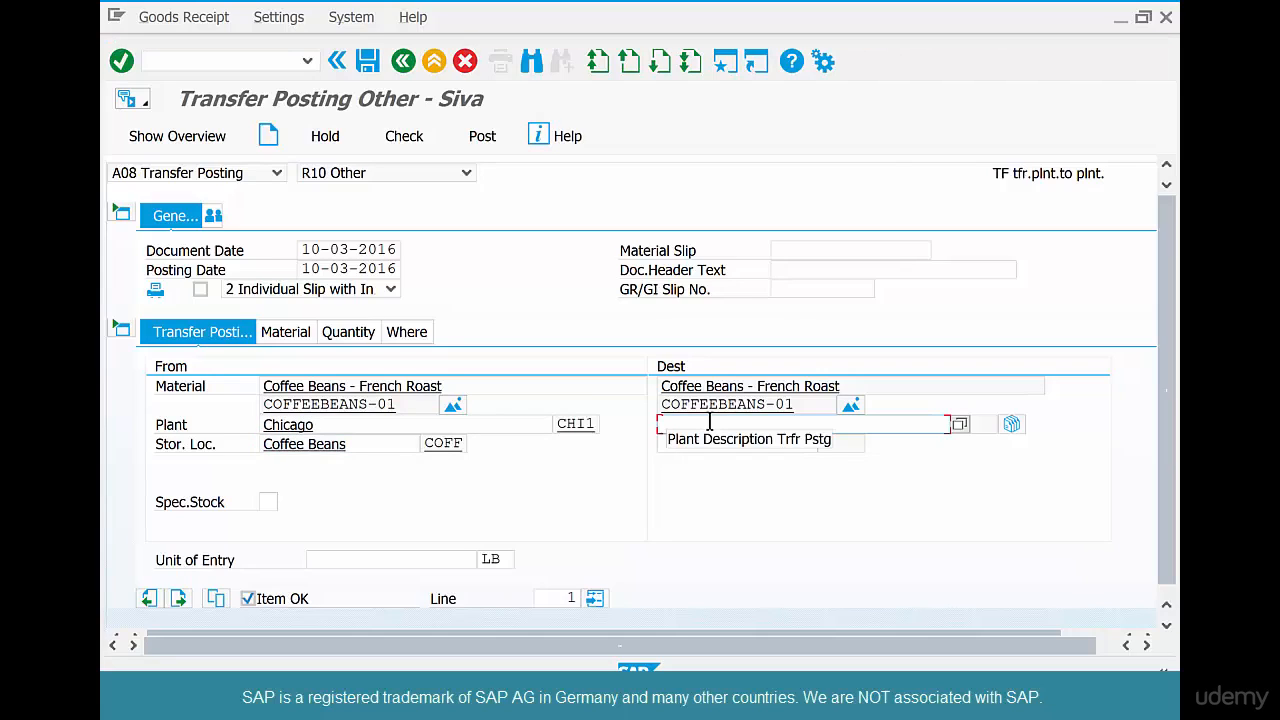
text(sfo1)
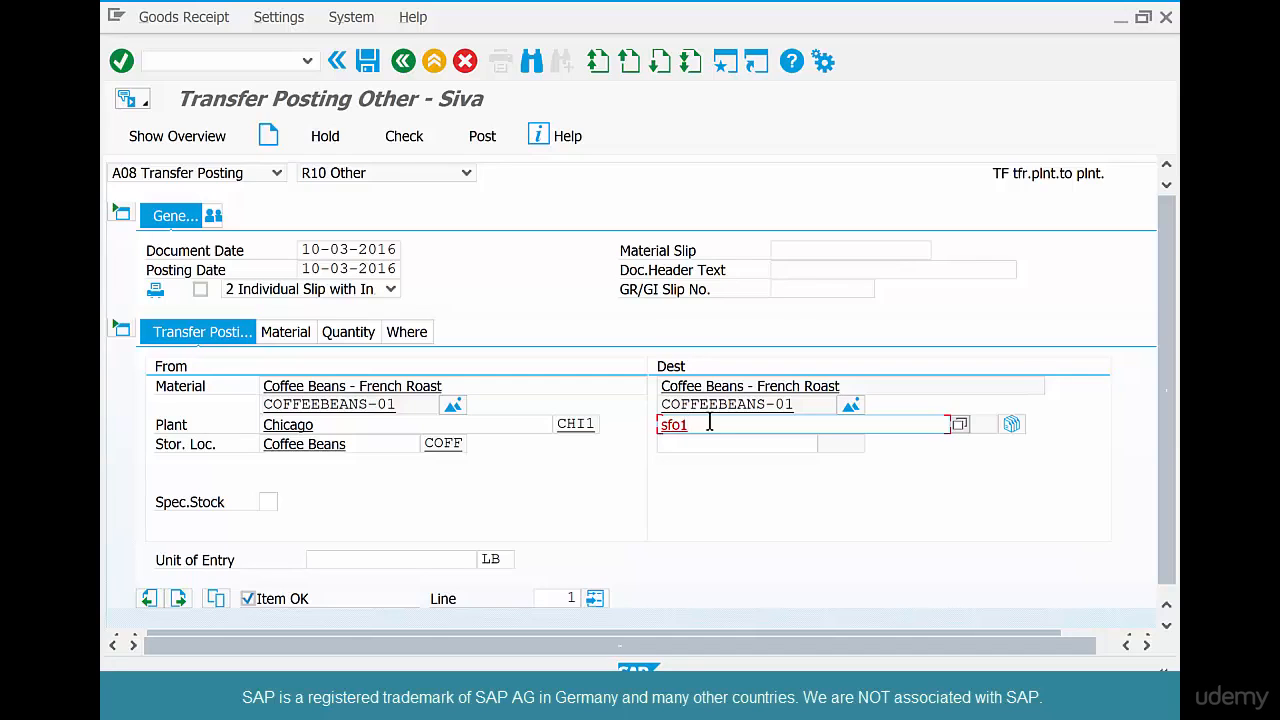
key(Tab)
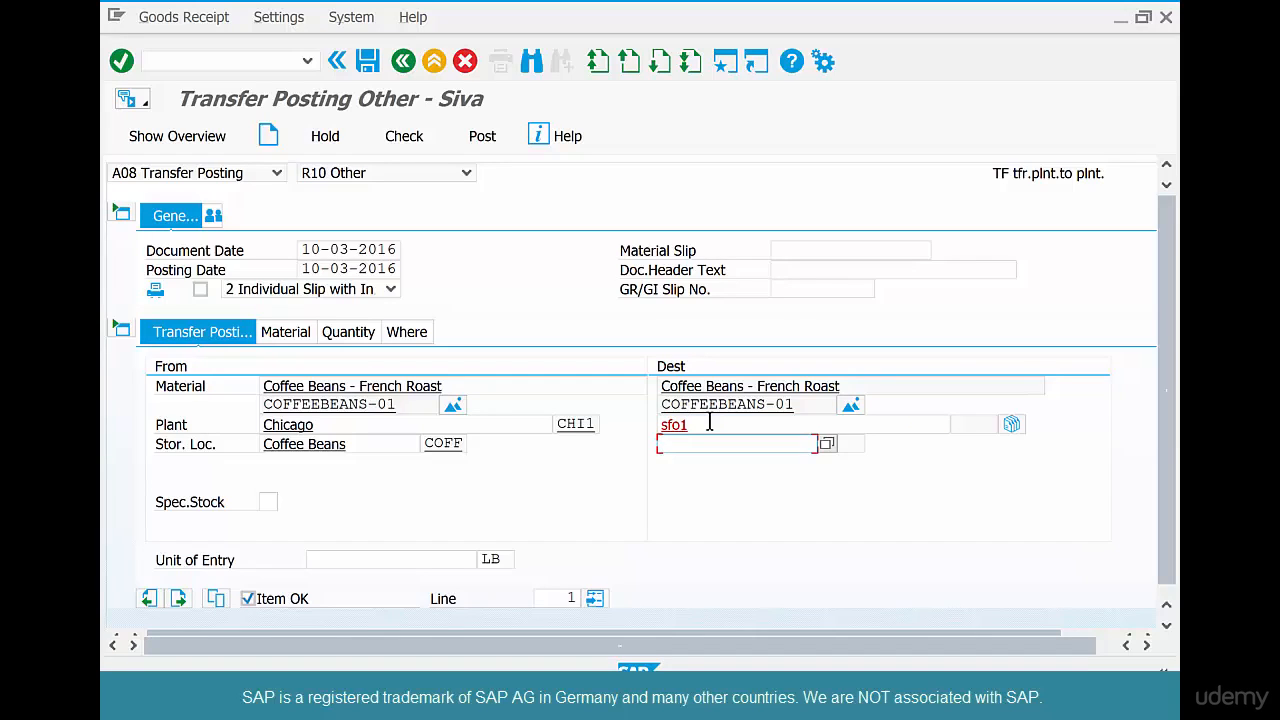
text(coff)
click(121, 62)
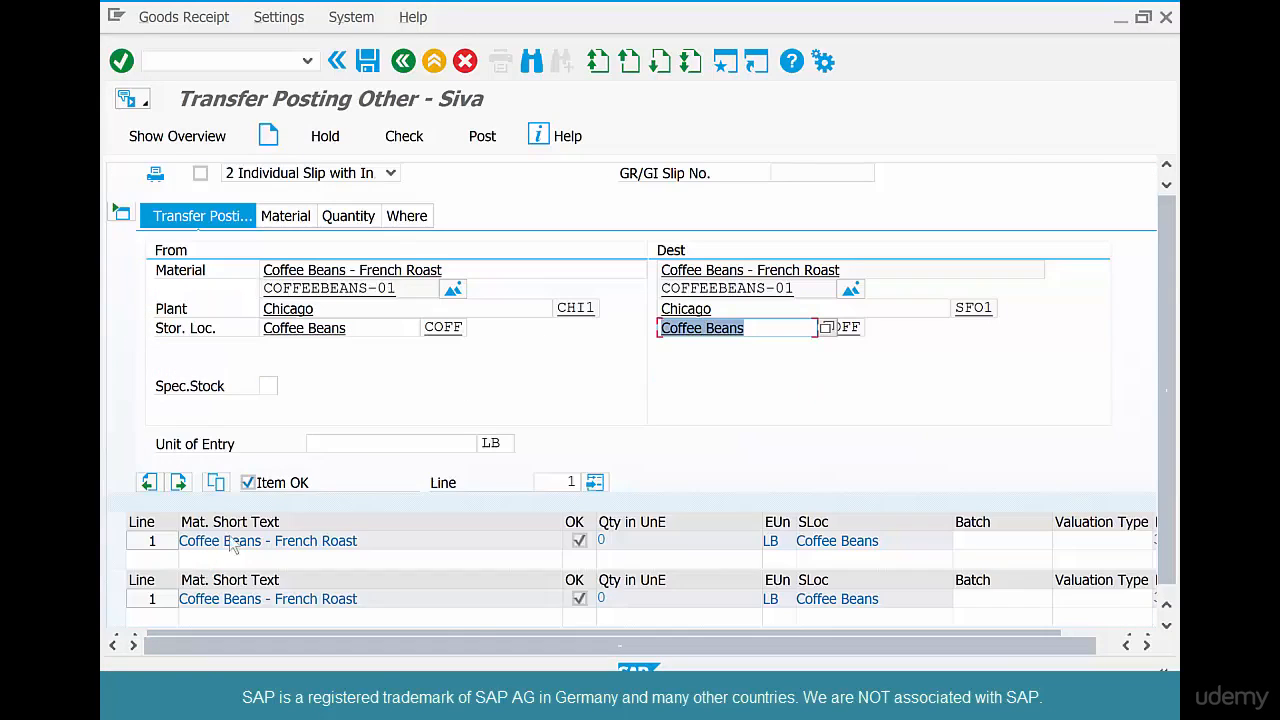
Set the transfer quantity to 100 LB and check the document, closing the message log
click(352, 441)
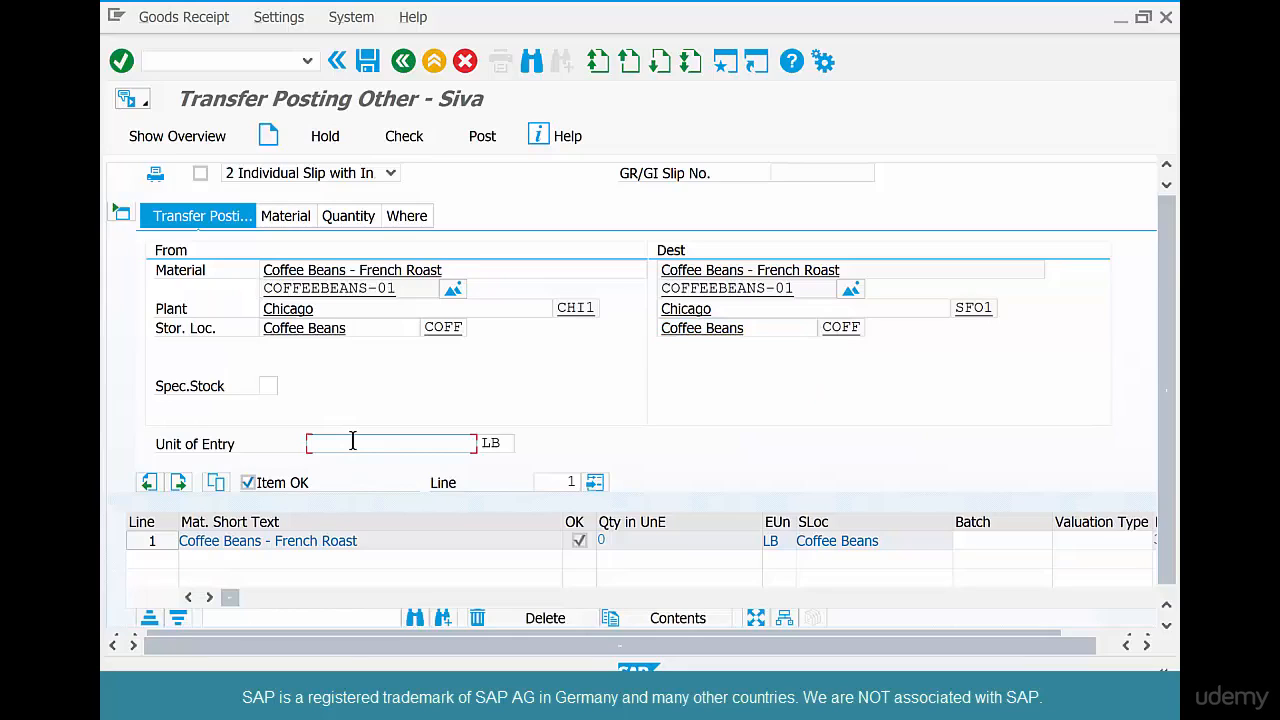
text(100)
key(Return)
scroll(352, 442, up, 3)
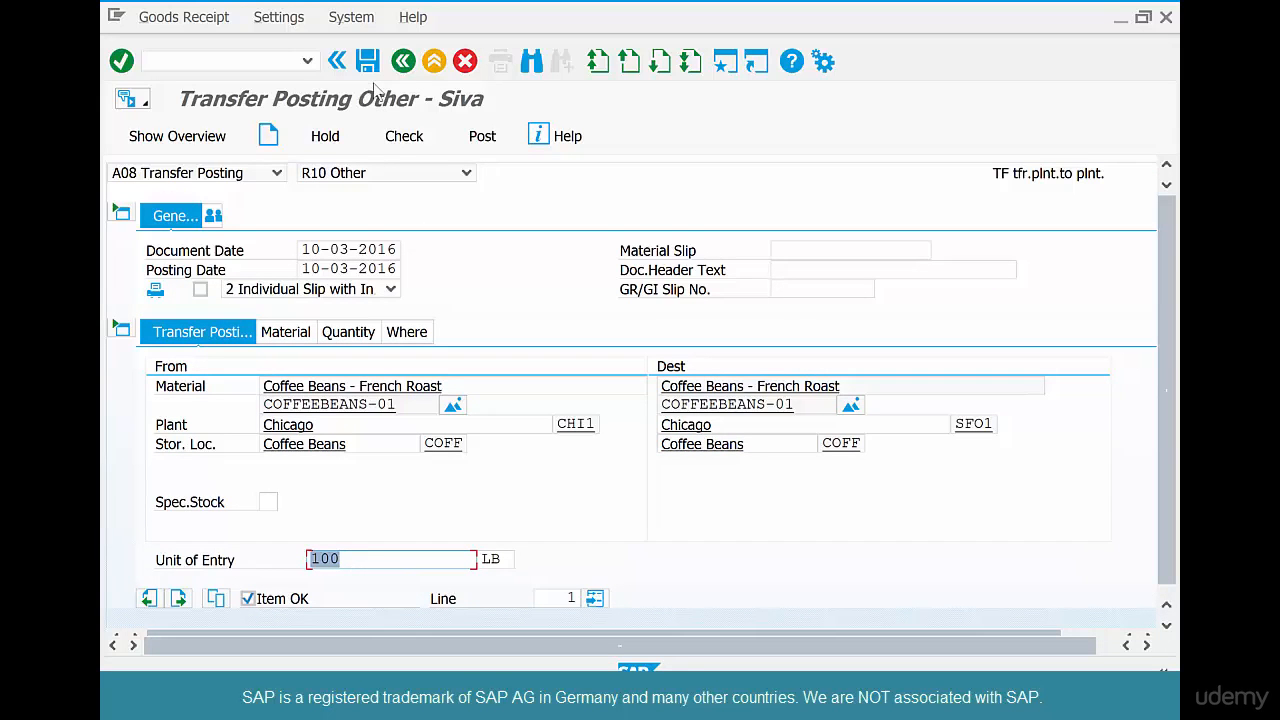
click(397, 142)
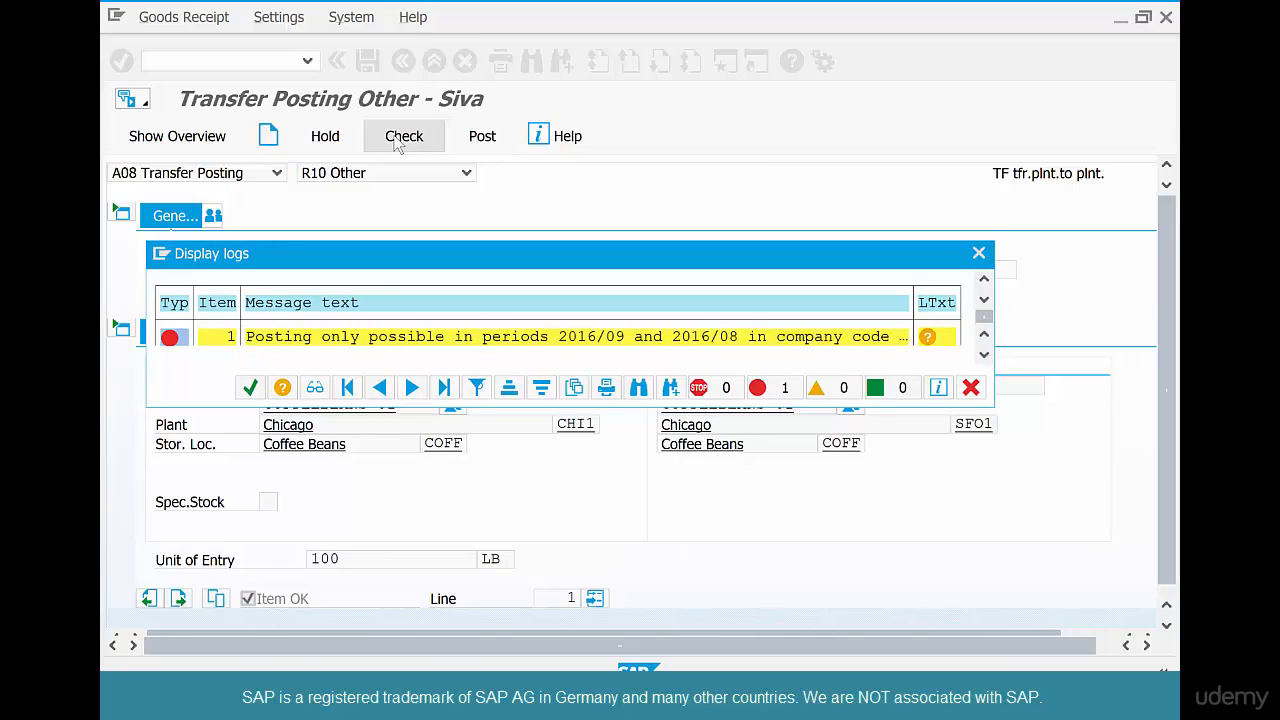
click(252, 388)
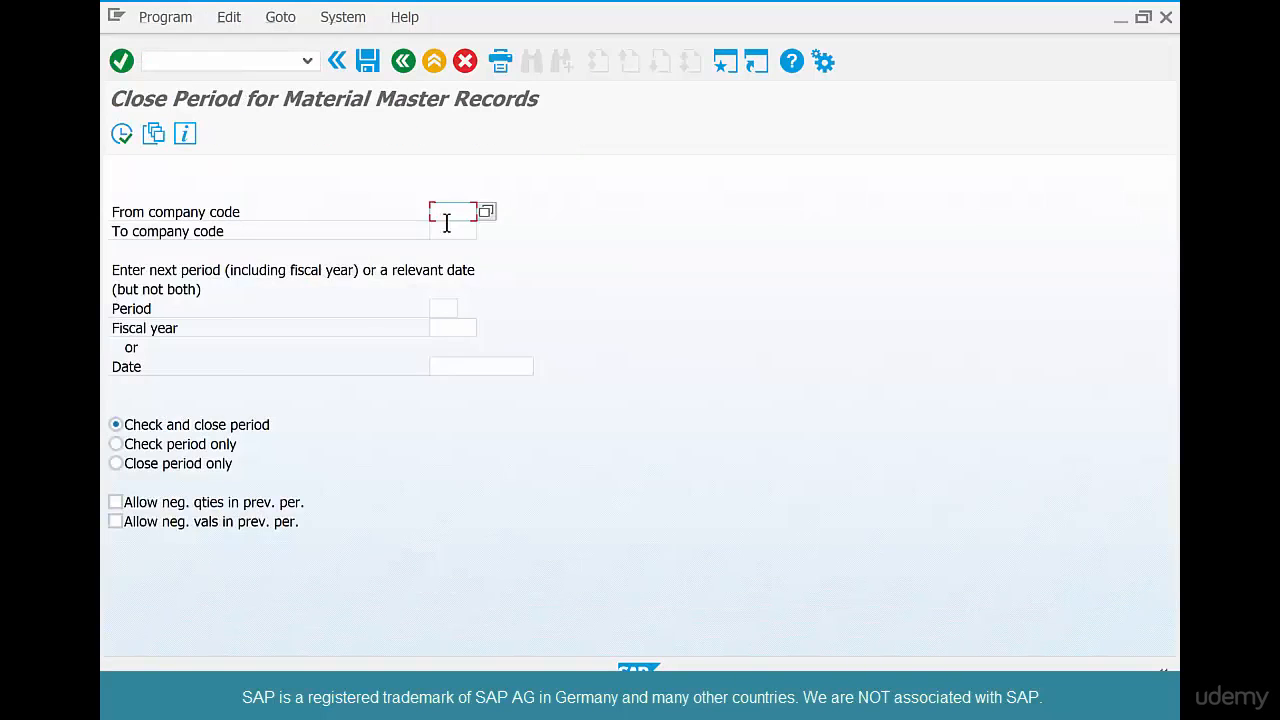
Run Check and close period for material master records from company code US01 to US01 with date 10-03-2016
text(us01)
key(Tab)
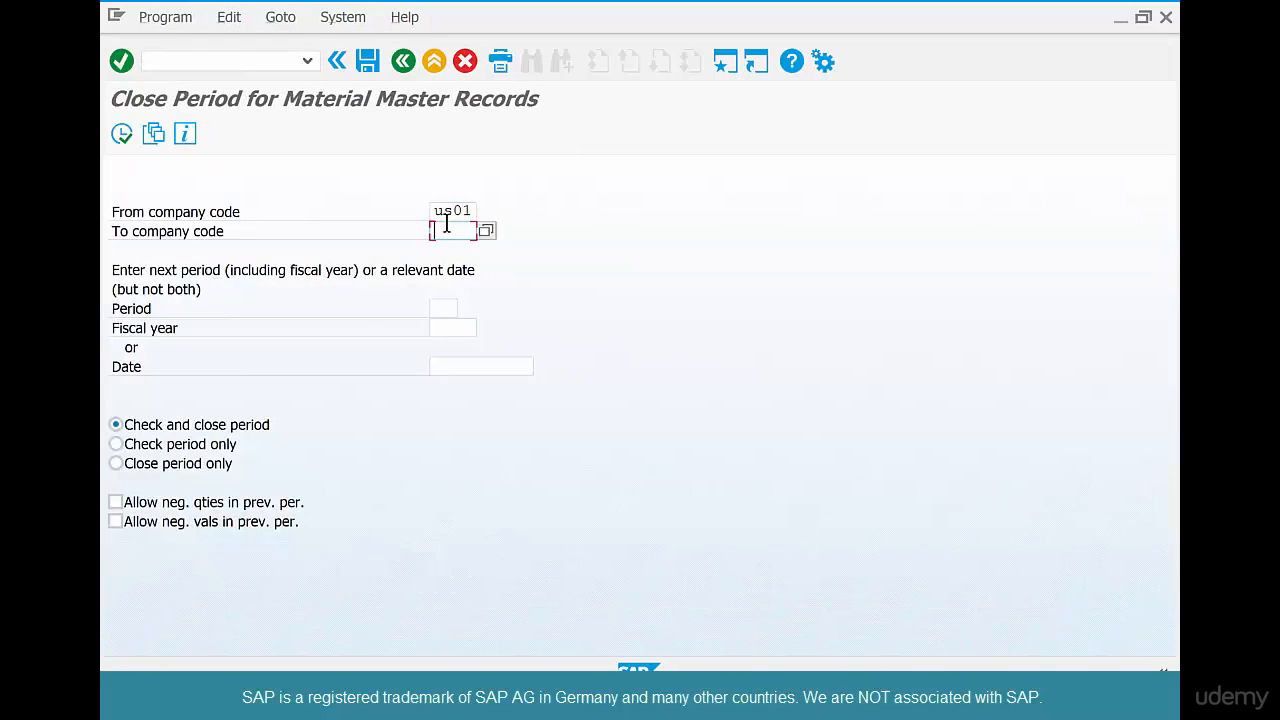
text(us01)
click(518, 366)
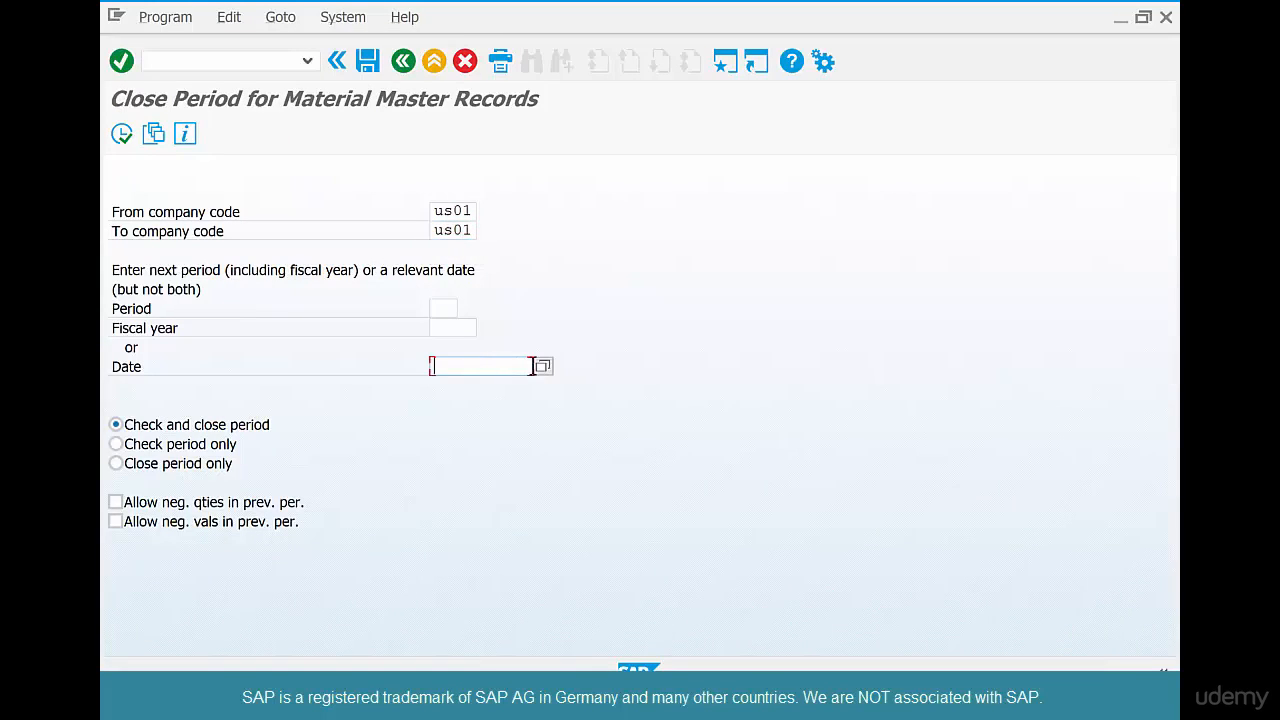
click(543, 367)
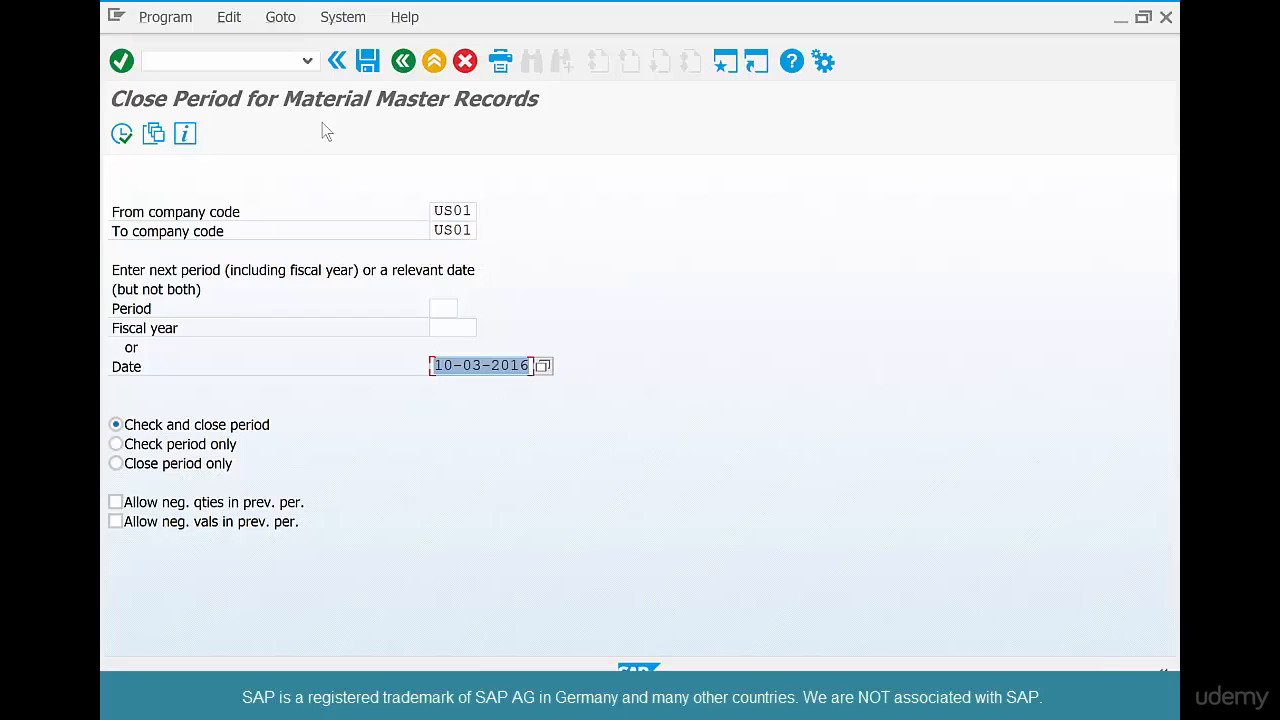
click(121, 135)
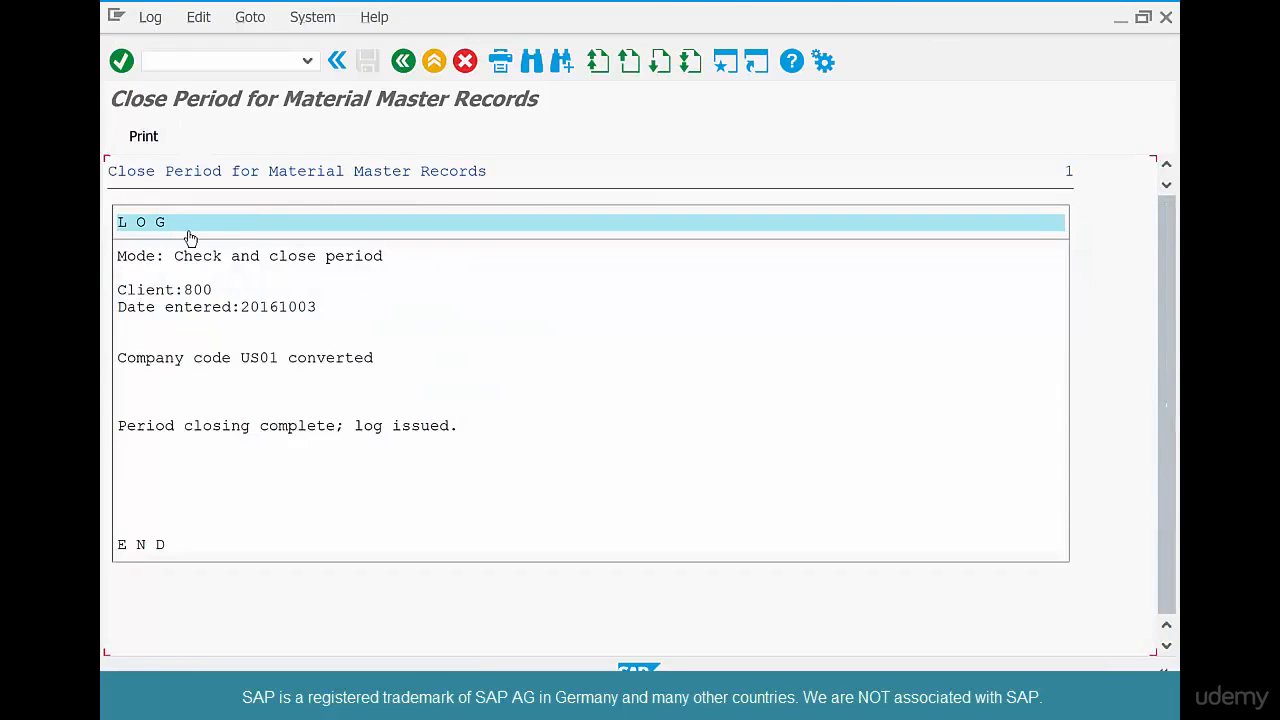
Return from the period closing log to the transfer posting and check the document again
click(405, 64)
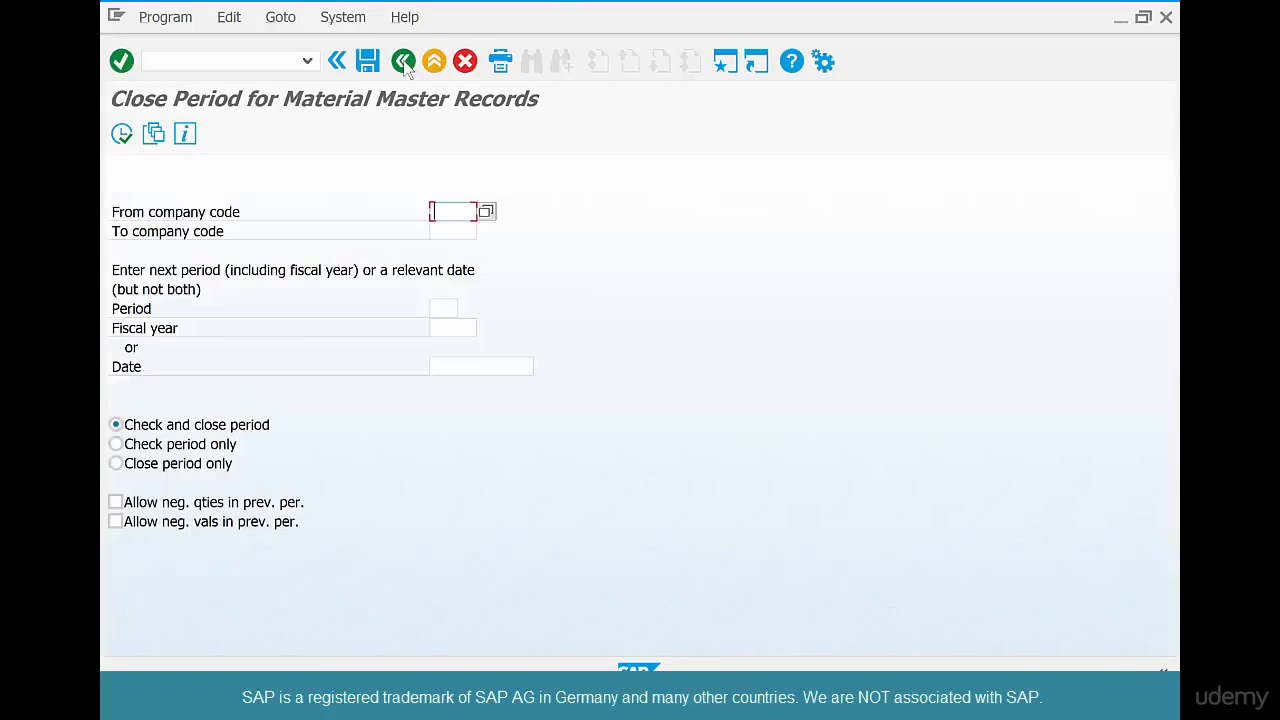
click(405, 64)
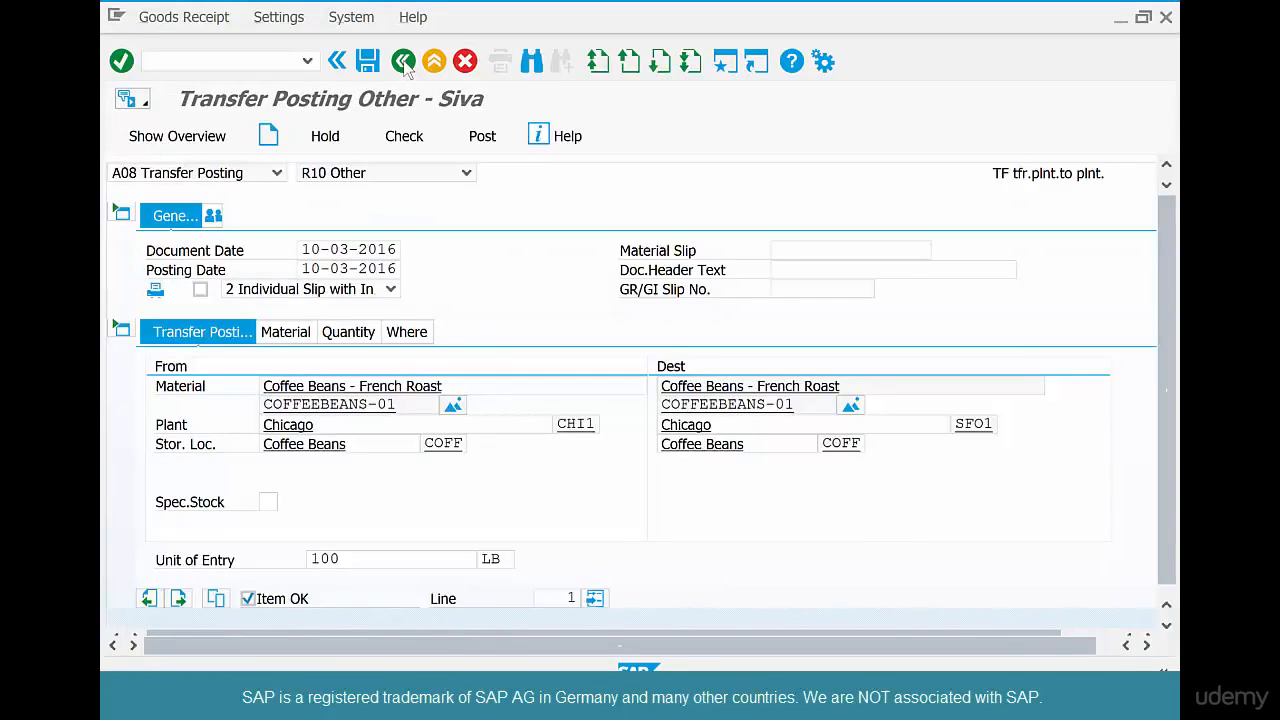
click(432, 136)
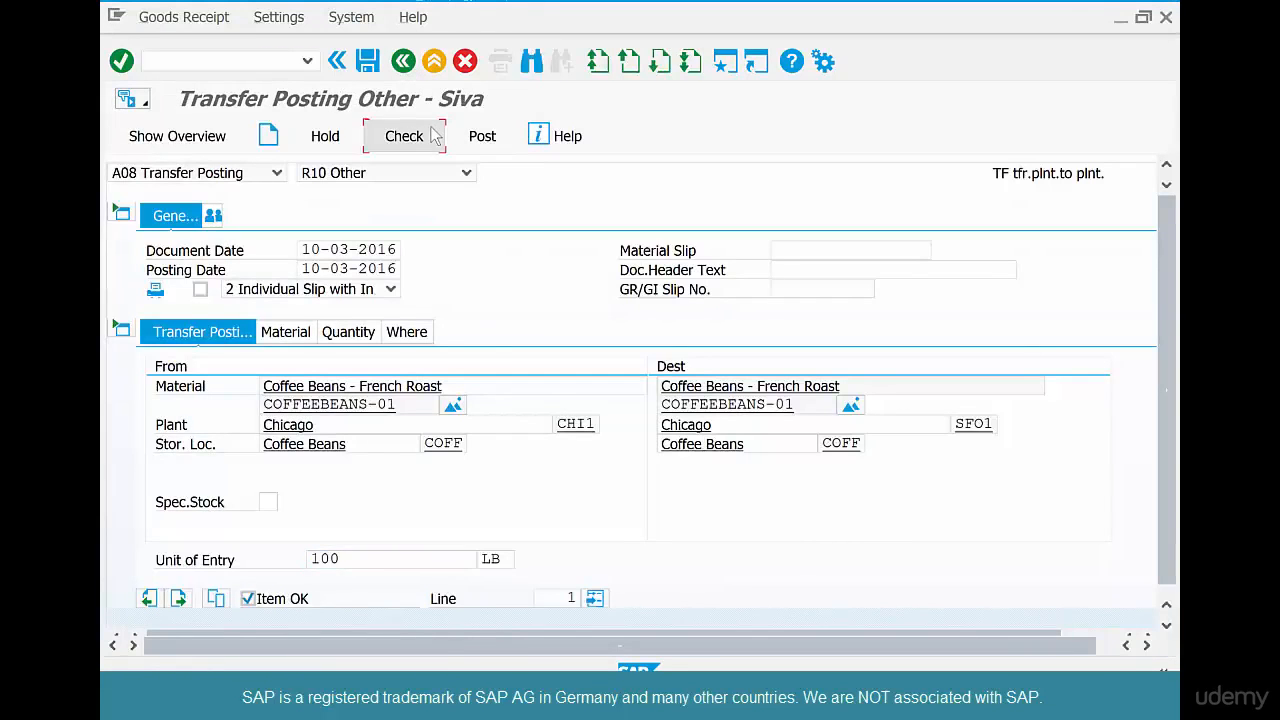